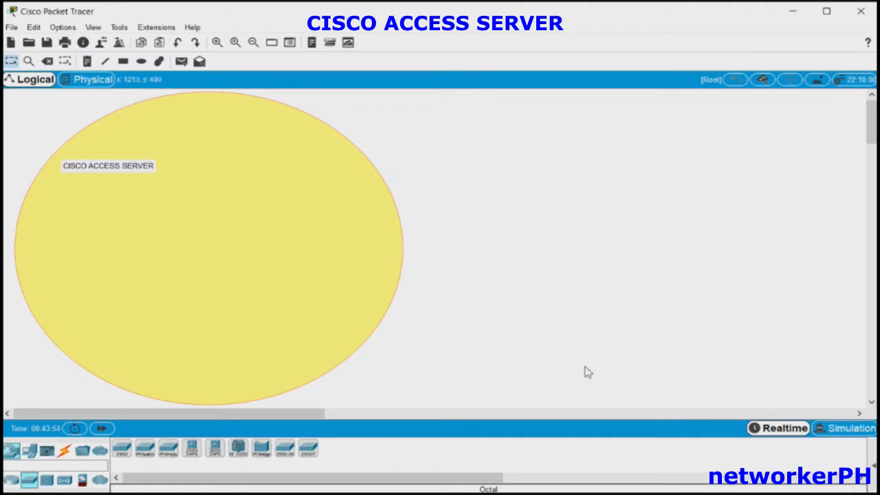
- Place an 1841 router inside the yellow circle, below the CISCO ACCESS SERVER label
{"action": "left_click", "coordinate": [12, 482]}
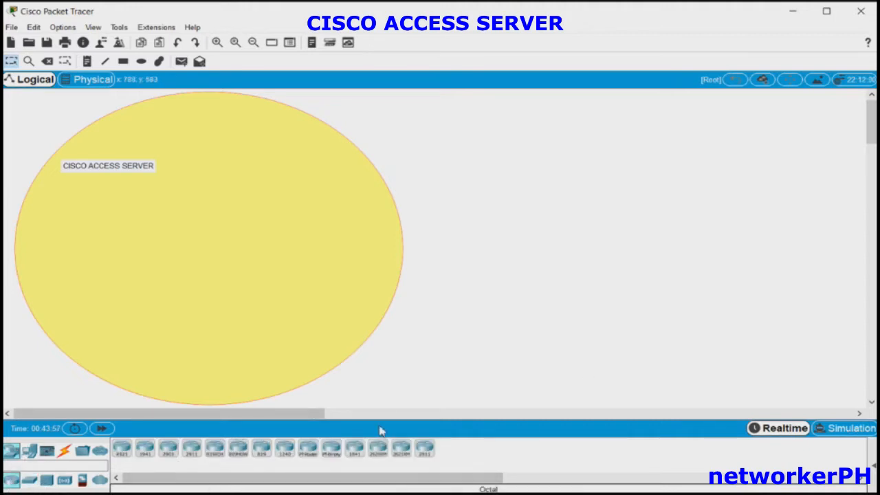
{"action": "left_click", "coordinate": [357, 449]}
{"action": "left_click", "coordinate": [173, 222]}
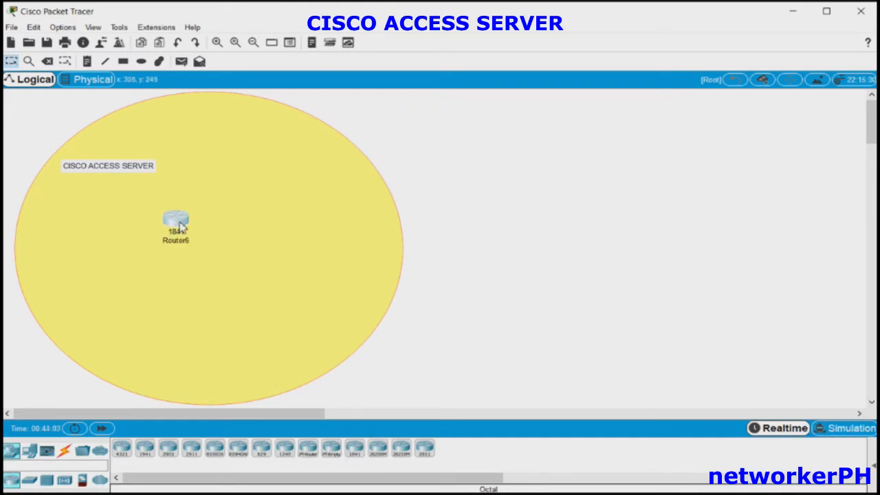
- Install an HWIC-8A module in the 1841 router's empty slot nearest the power switch, and minimize the router's window from its CLI
{"action": "double_click", "coordinate": [174, 221]}
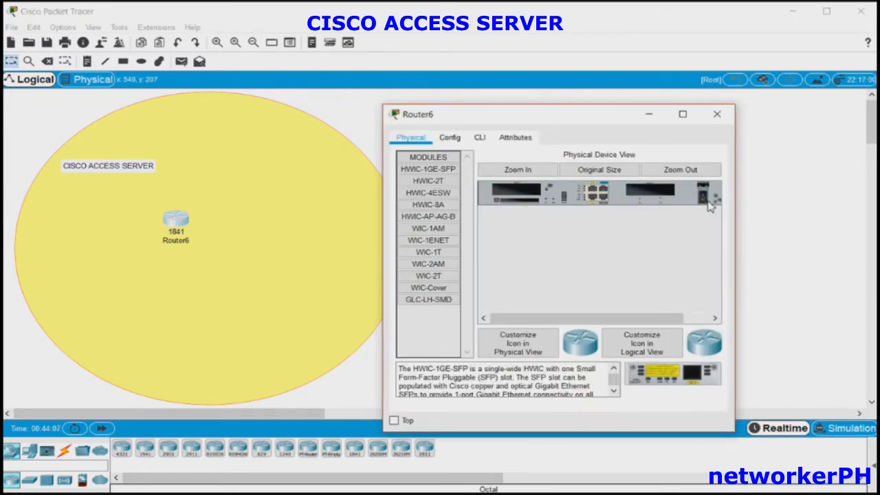
{"action": "left_click", "coordinate": [436, 206]}
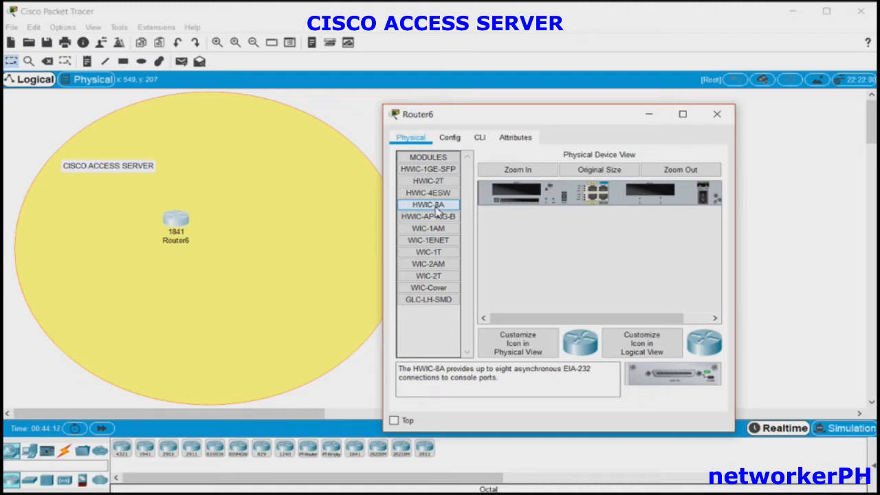
{"action": "left_click_drag", "start_coordinate": [437, 212], "coordinate": [637, 201]}
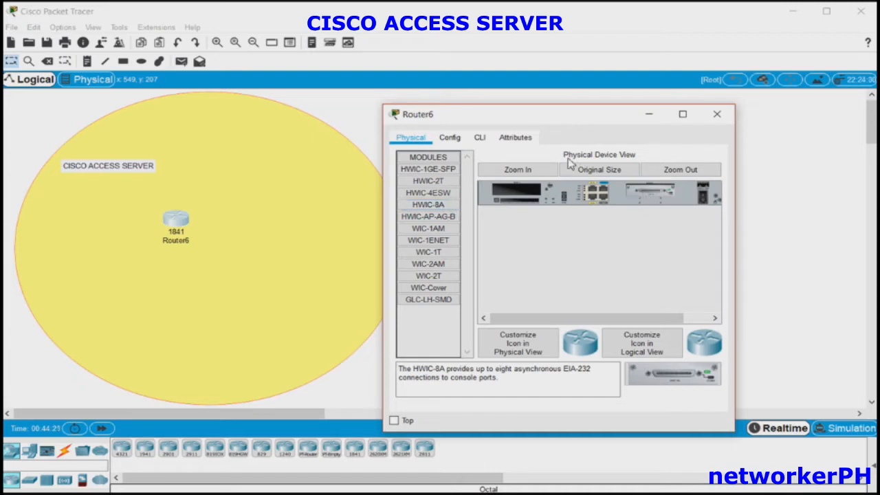
{"action": "left_click", "coordinate": [481, 138]}
{"action": "left_click", "coordinate": [651, 115]}
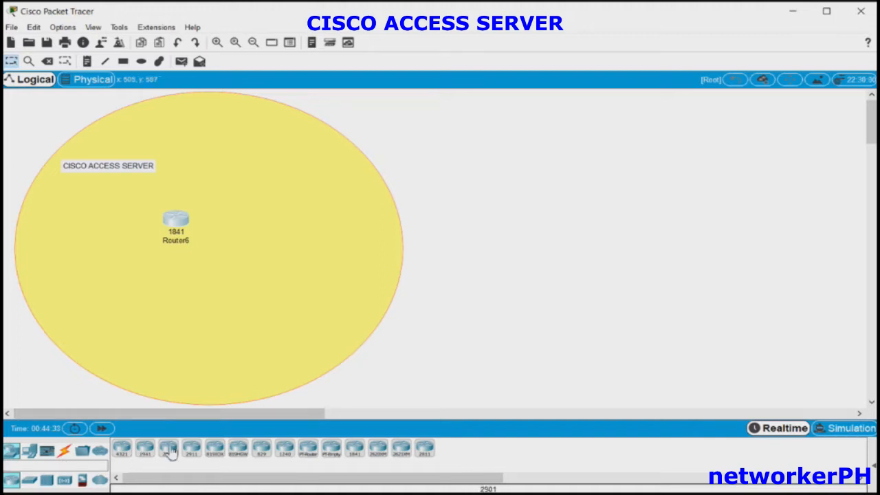
- Place a 2901 router near the upper edge of the yellow circle and rename it [R1]
{"action": "left_click_drag", "start_coordinate": [168, 450], "coordinate": [262, 148]}
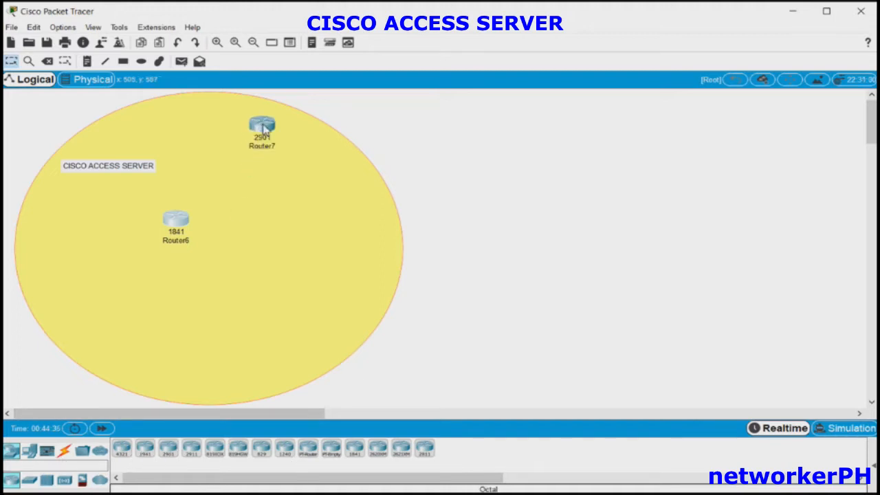
{"action": "left_click", "coordinate": [264, 147]}
{"action": "key", "text": "BackSpace"}
{"action": "type", "text": "R1]"}
{"action": "left_click", "coordinate": [498, 180]}
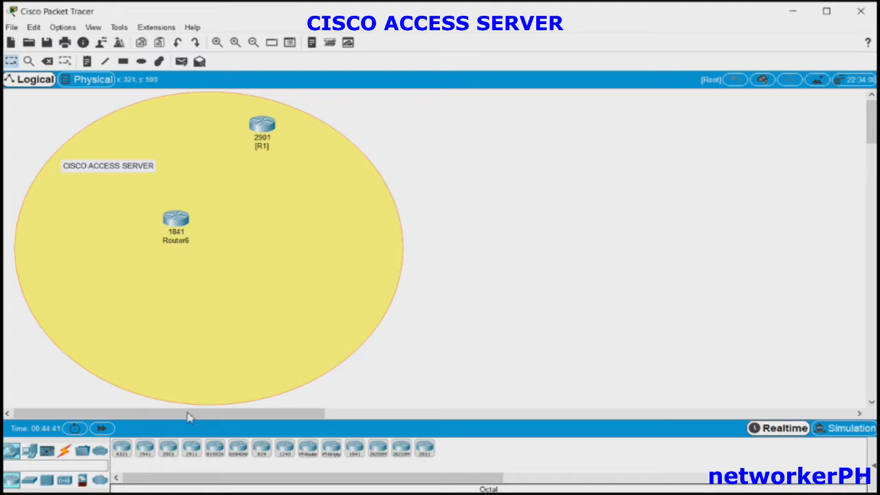
- Place a 2911 router below and to the right of [R1] and rename it [R2]
{"action": "left_click_drag", "start_coordinate": [191, 448], "coordinate": [327, 169]}
{"action": "left_click", "coordinate": [333, 190]}
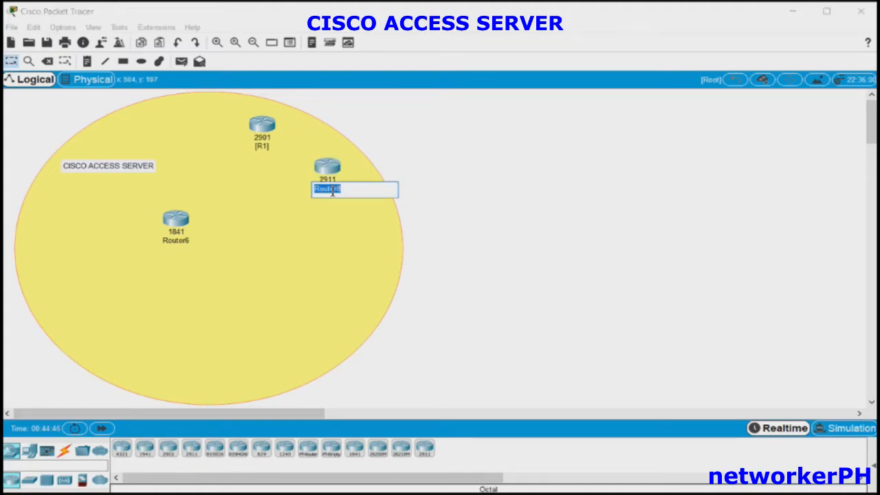
{"action": "type", "text": "[R2]"}
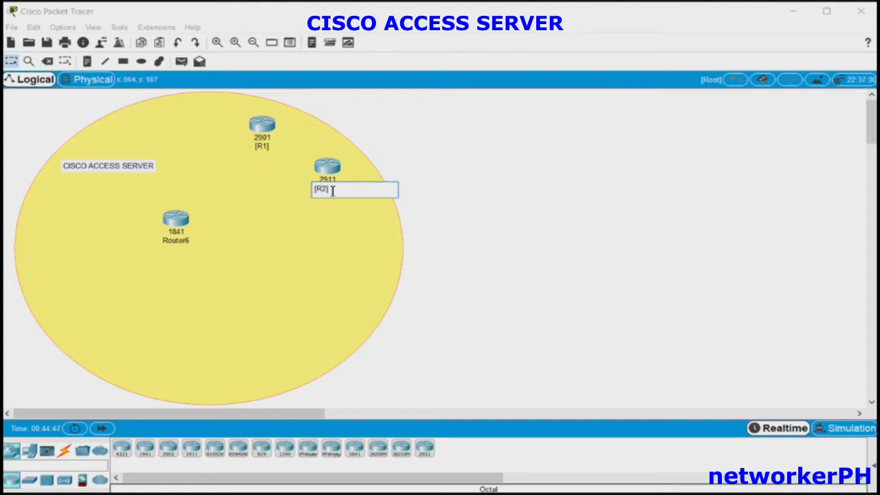
- Place a 3560-24PS multilayer switch below [R2] and rename it [L2/L3]
{"action": "left_click", "coordinate": [29, 454]}
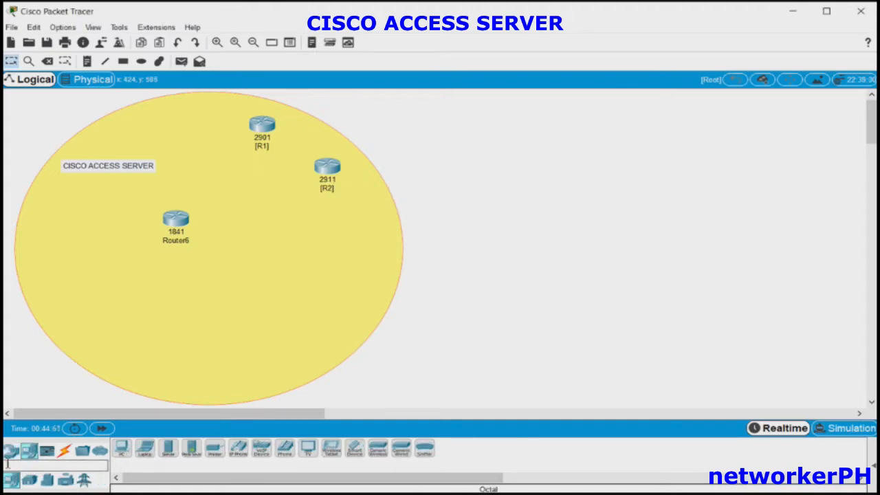
{"action": "left_click", "coordinate": [10, 450]}
{"action": "left_click", "coordinate": [29, 479]}
{"action": "left_click", "coordinate": [187, 447]}
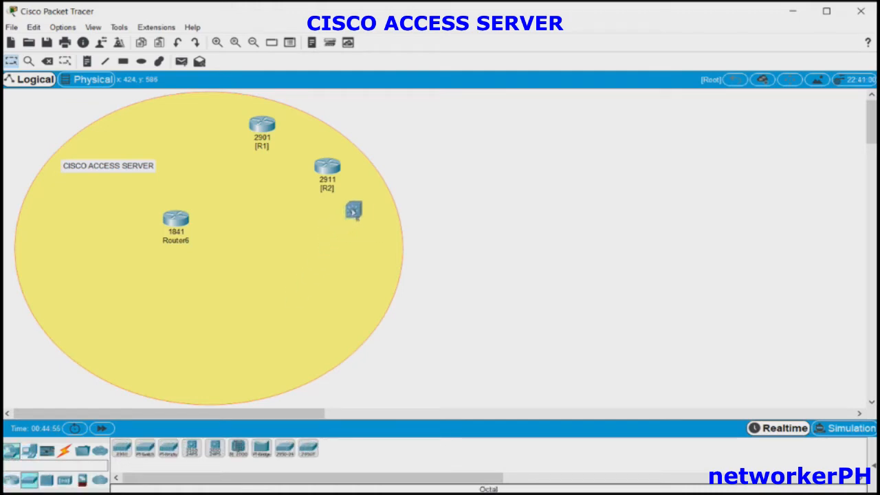
{"action": "left_click", "coordinate": [353, 212]}
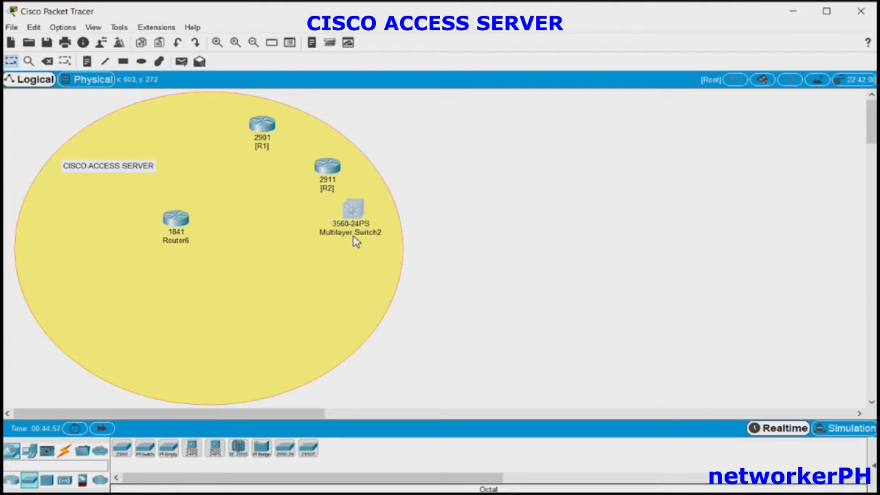
{"action": "left_click", "coordinate": [350, 235]}
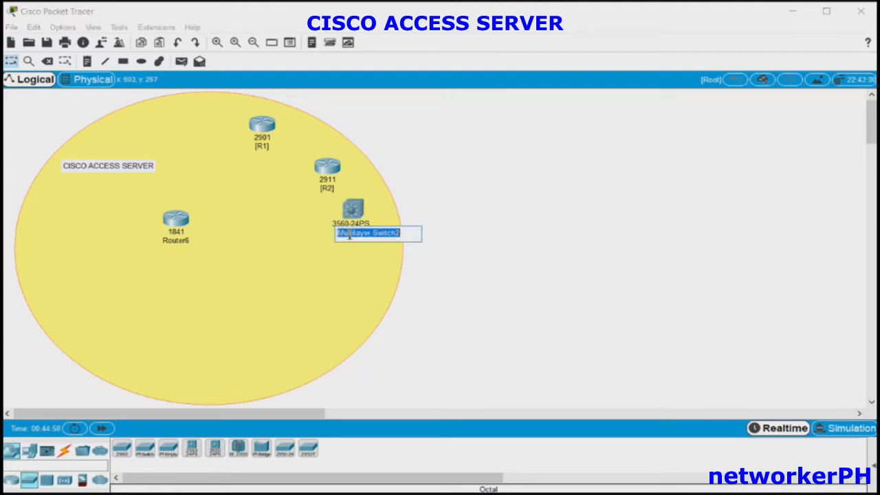
{"action": "type", "text": "[L2]"}
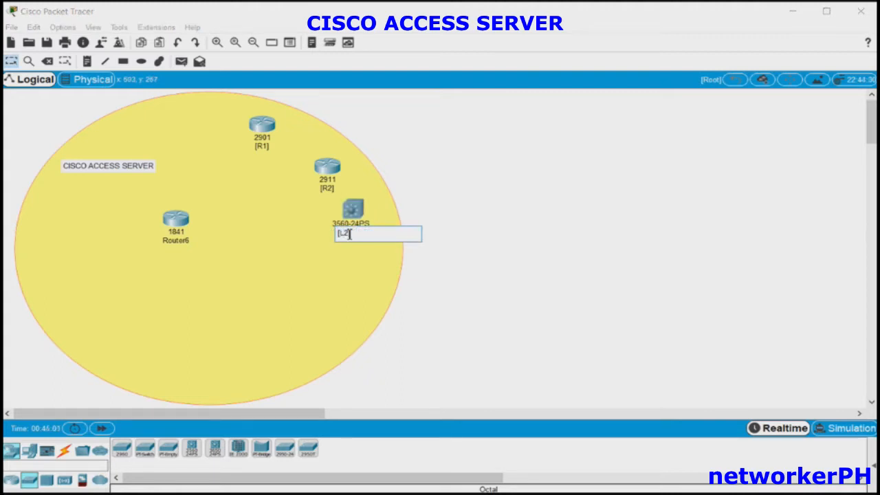
{"action": "type", "text": "/L3]"}
{"action": "left_click", "coordinate": [404, 154]}
- Move [R1], [R2] and the [L2/L3] switch outward so they follow the circle's upper-right edge
{"action": "left_click_drag", "start_coordinate": [259, 126], "coordinate": [238, 109]}
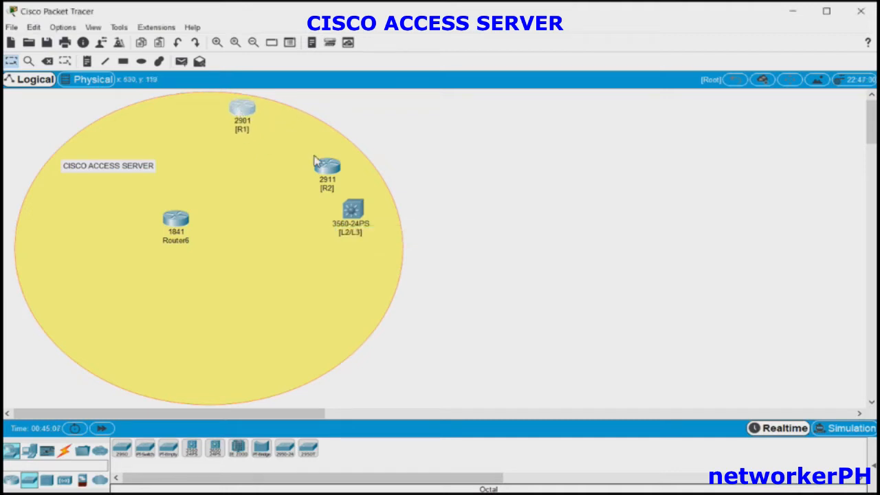
{"action": "left_click_drag", "start_coordinate": [328, 171], "coordinate": [303, 135]}
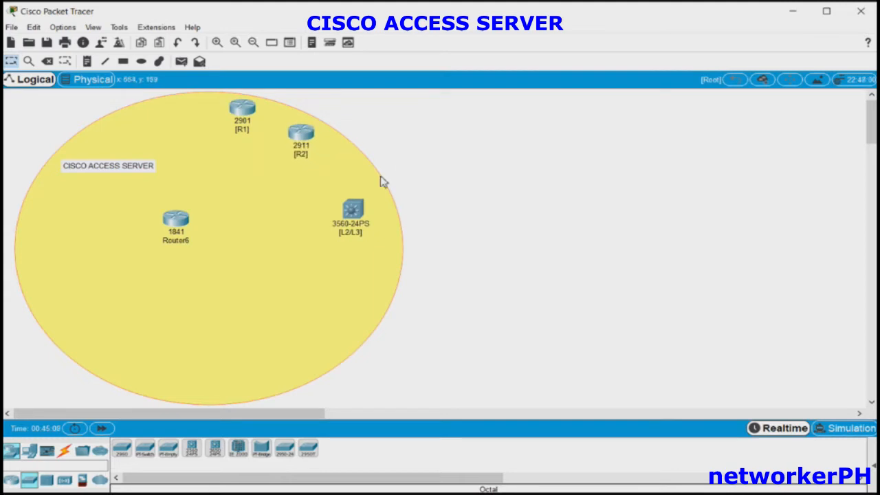
{"action": "left_click_drag", "start_coordinate": [364, 219], "coordinate": [369, 190]}
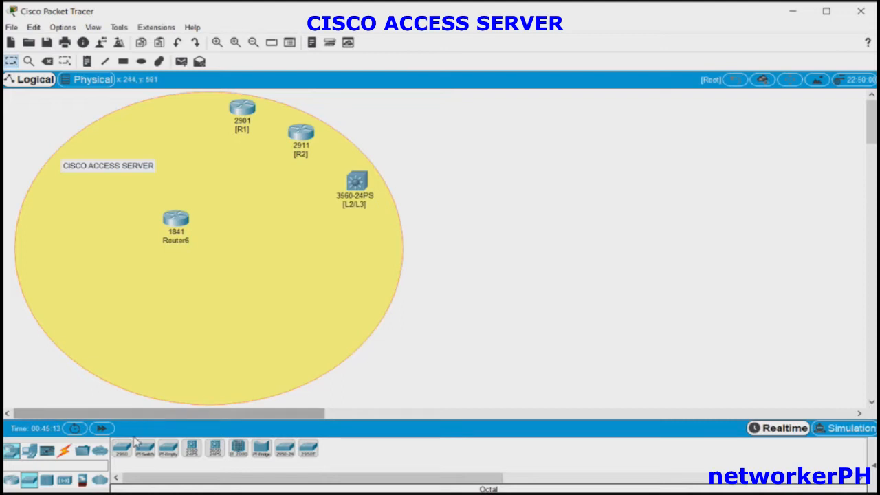
- Place a 2960 switch below [L2/L3] at the circle's right edge and rename it [SW1]
{"action": "left_click_drag", "start_coordinate": [126, 455], "coordinate": [372, 246]}
{"action": "left_click", "coordinate": [378, 268]}
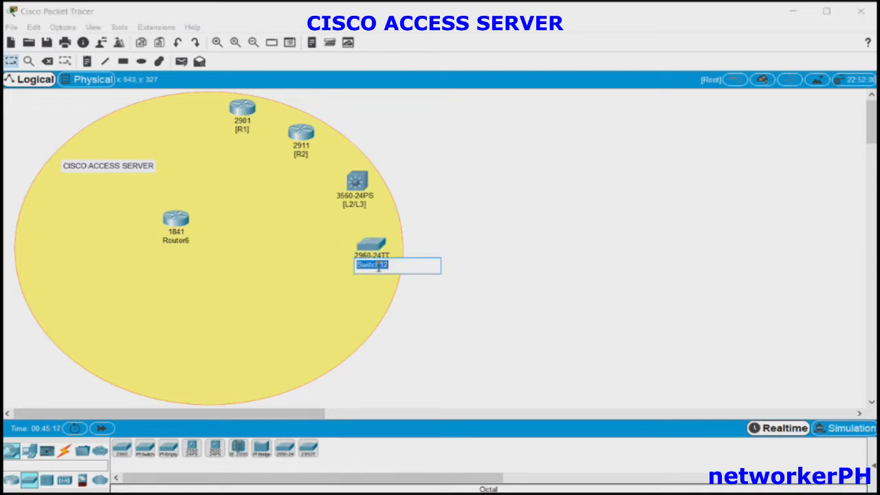
{"action": "type", "text": "[SW1]"}
{"action": "left_click", "coordinate": [397, 393]}
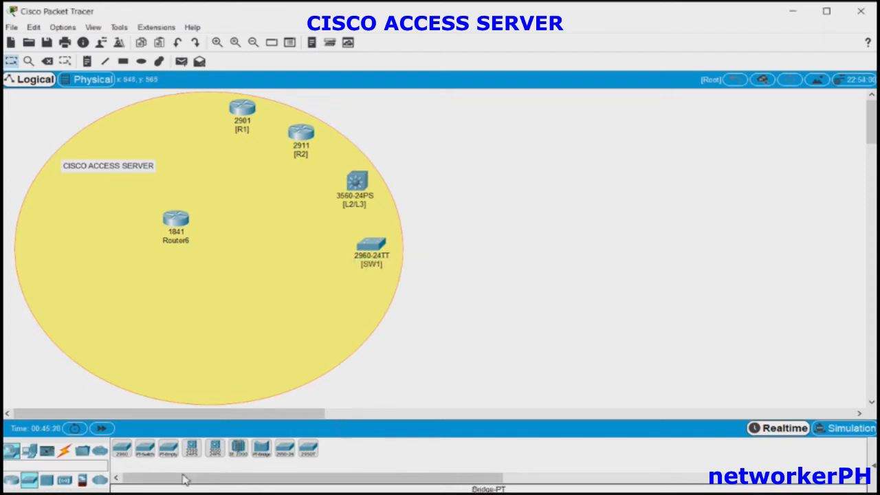
- Place a 2960-24TT switch below [SW1] and rename it [SW2]
{"action": "left_click_drag", "start_coordinate": [285, 450], "coordinate": [344, 315]}
{"action": "left_click", "coordinate": [342, 331]}
{"action": "double_click", "coordinate": [343, 331]}
{"action": "type", "text": "[SW"}
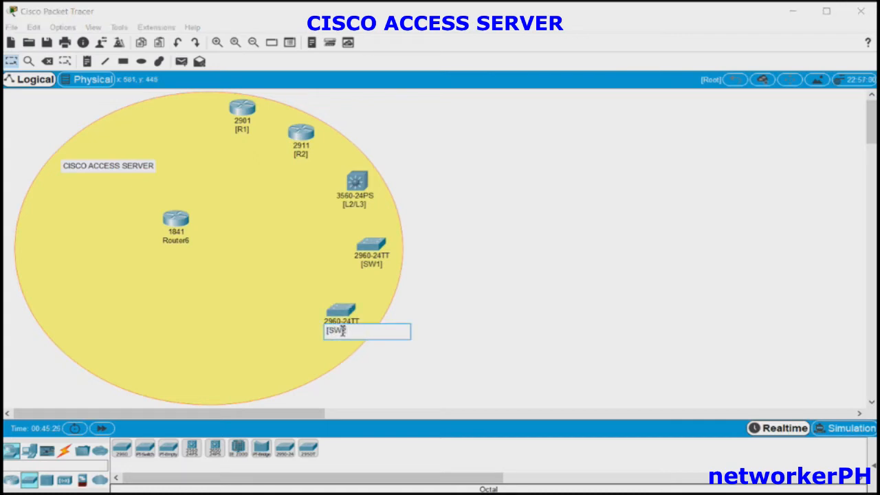
{"action": "type", "text": "2]"}
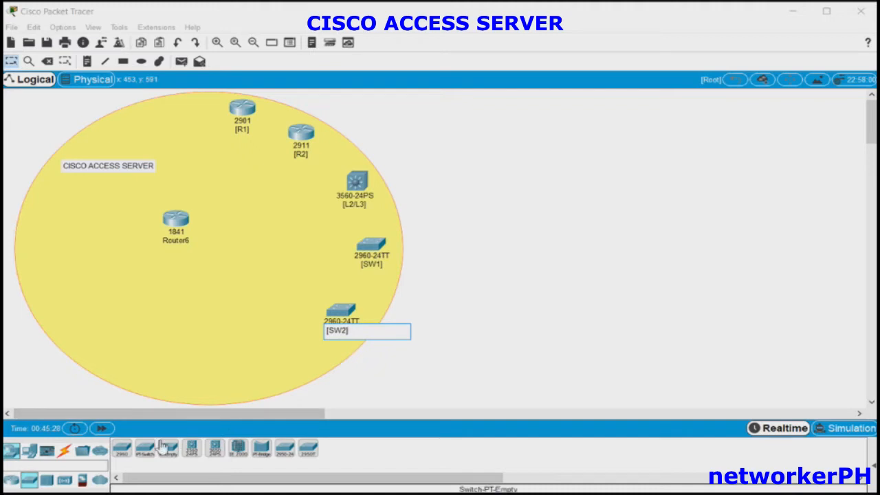
- Place a 2960 switch named [SW3] below and to the left of [SW2], and shift both switches slightly right
{"action": "left_click_drag", "start_coordinate": [126, 458], "coordinate": [281, 378]}
{"action": "left_click", "coordinate": [280, 384]}
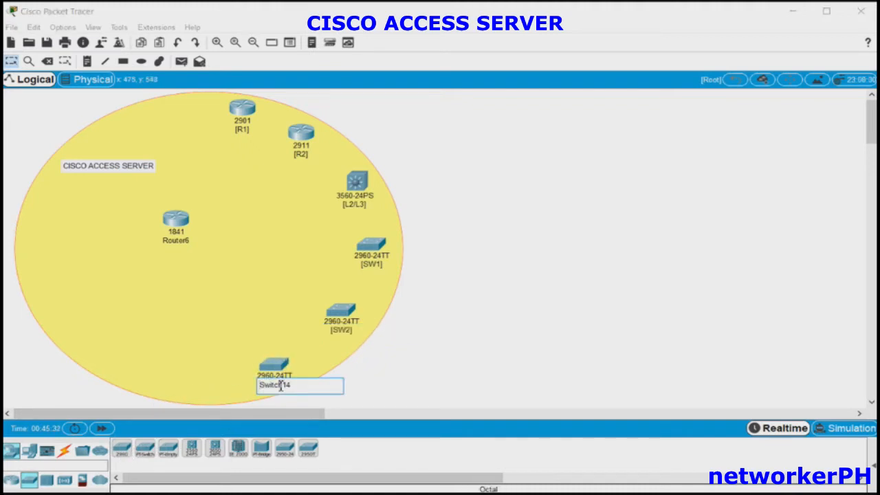
{"action": "double_click", "coordinate": [280, 385]}
{"action": "type", "text": "[SW3]"}
{"action": "left_click", "coordinate": [516, 357]}
{"action": "left_click_drag", "start_coordinate": [342, 315], "coordinate": [351, 318]}
{"action": "left_click_drag", "start_coordinate": [284, 365], "coordinate": [296, 368]}
- Place a 2960 switch to the left of [SW3] near the circle's bottom and rename it [SW4]
{"action": "left_click", "coordinate": [122, 449]}
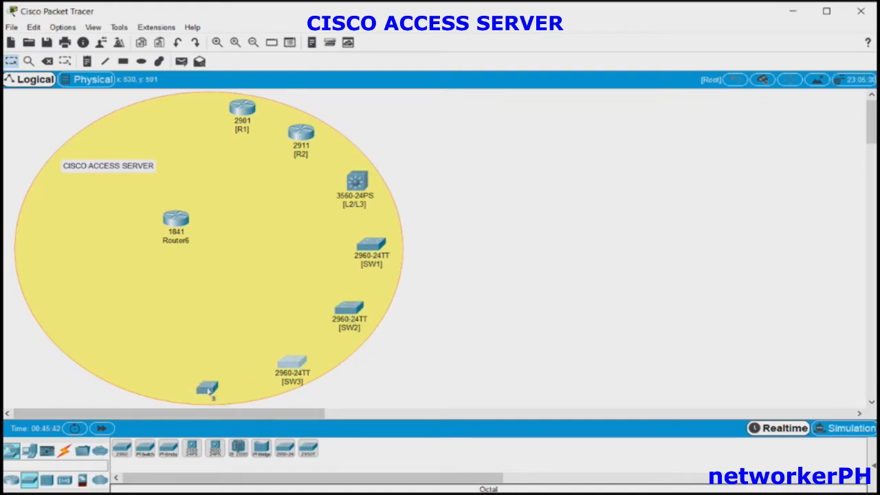
{"action": "left_click", "coordinate": [195, 377]}
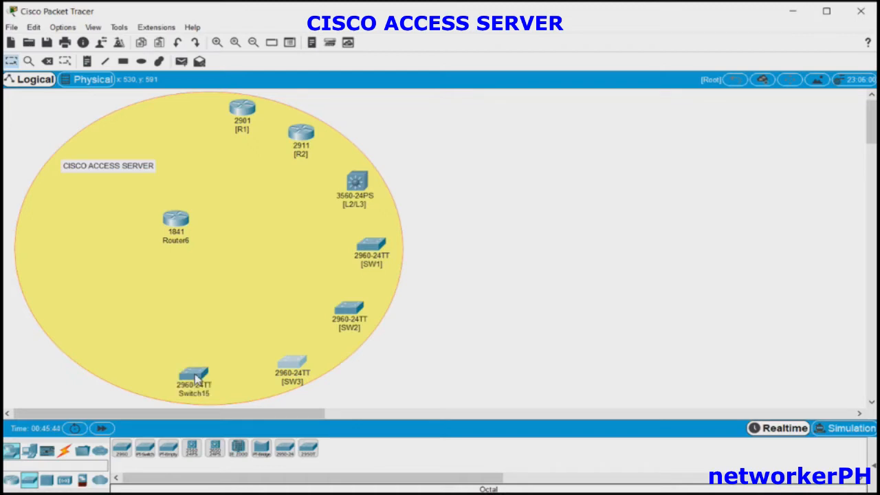
{"action": "left_click", "coordinate": [197, 394]}
{"action": "double_click", "coordinate": [197, 394]}
{"action": "type", "text": "SW"}
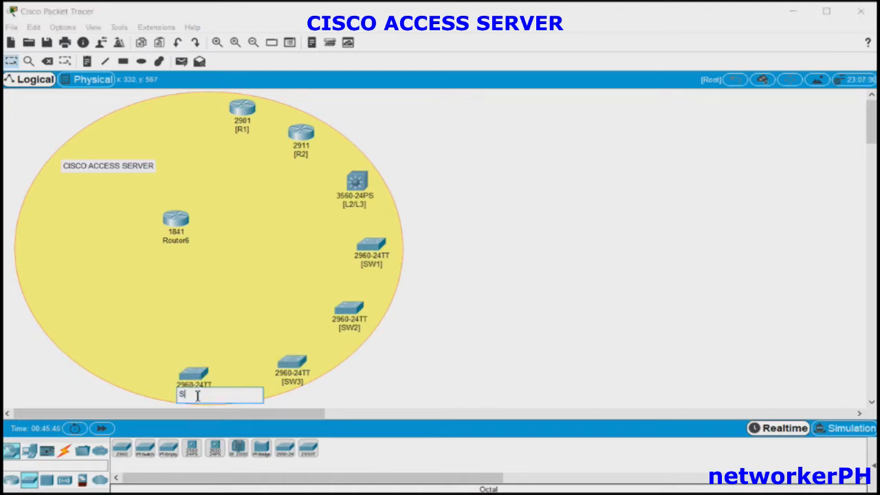
{"action": "key", "text": "BackSpace"}
{"action": "key", "text": "BackSpace"}
{"action": "type", "text": "[SW4]"}
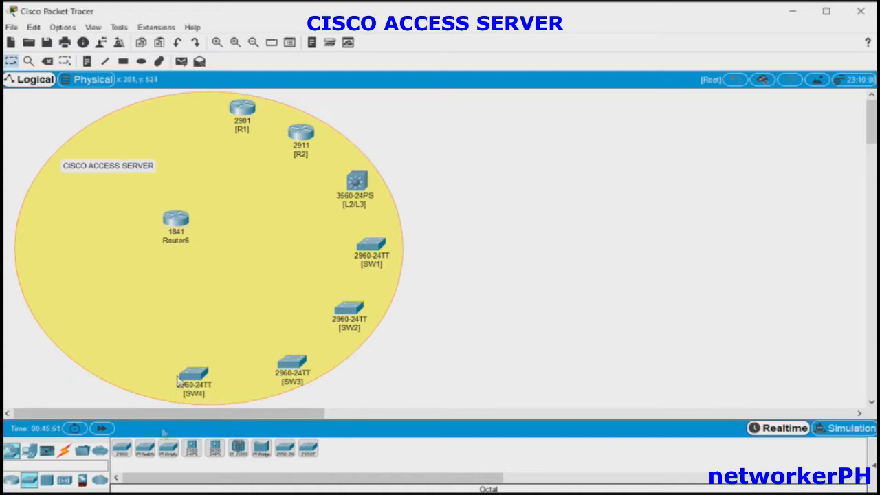
- Place a 2960 switch at the circle's lower-left edge, left of [SW4], and rename it [SW5]
{"action": "left_click_drag", "start_coordinate": [124, 454], "coordinate": [119, 355]}
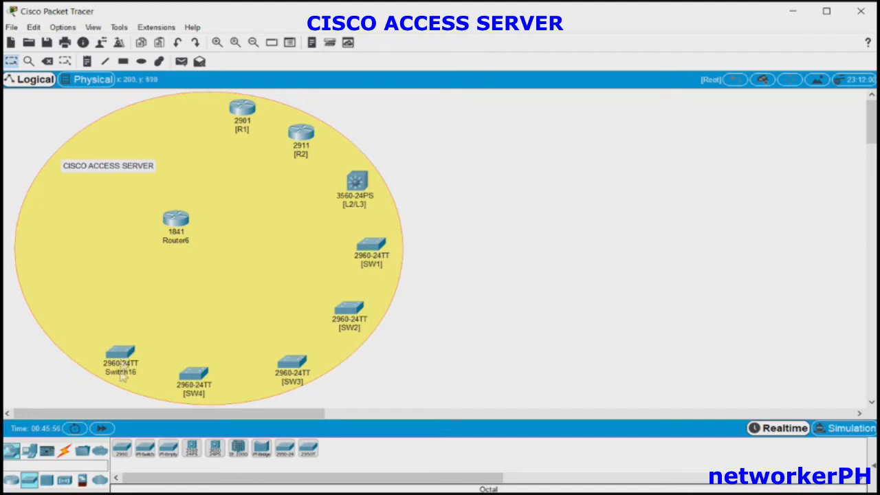
{"action": "left_click", "coordinate": [123, 374]}
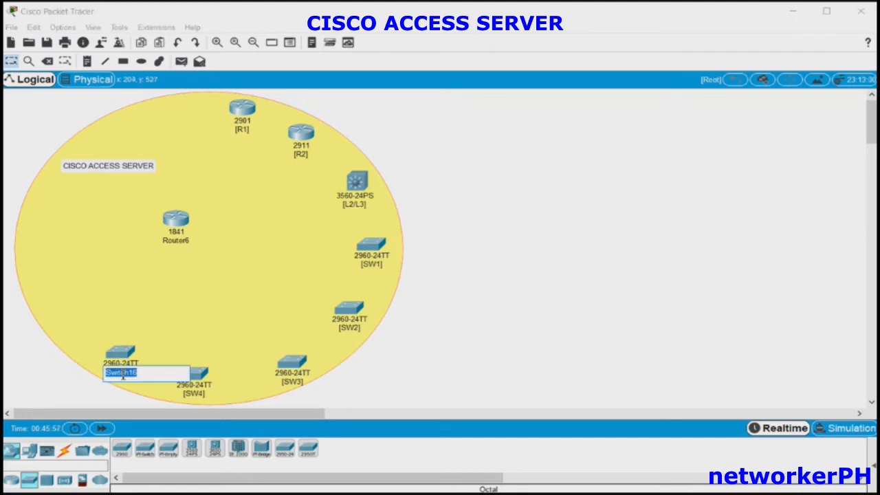
{"action": "type", "text": "[SW5]"}
{"action": "left_click", "coordinate": [451, 350]}
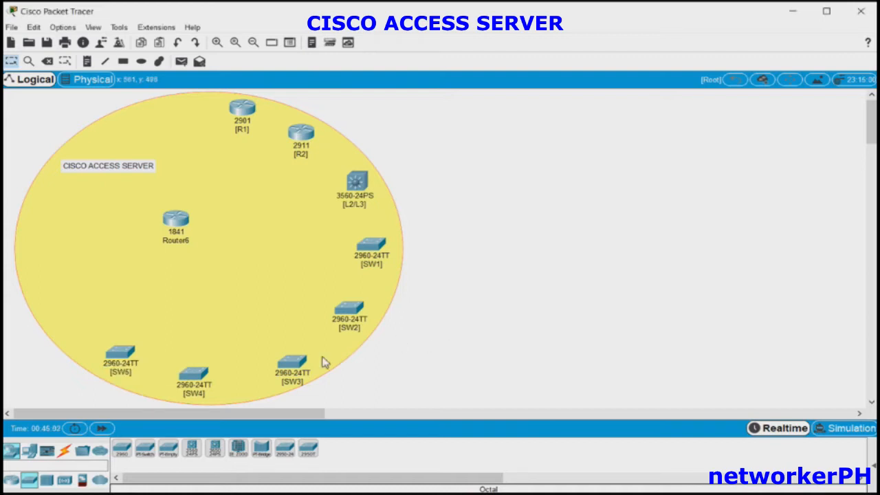
- Reposition [SW2], [SW3], [SW4] and [SW5] further right to space them along the circle's lower edge
{"action": "left_click_drag", "start_coordinate": [352, 313], "coordinate": [361, 305]}
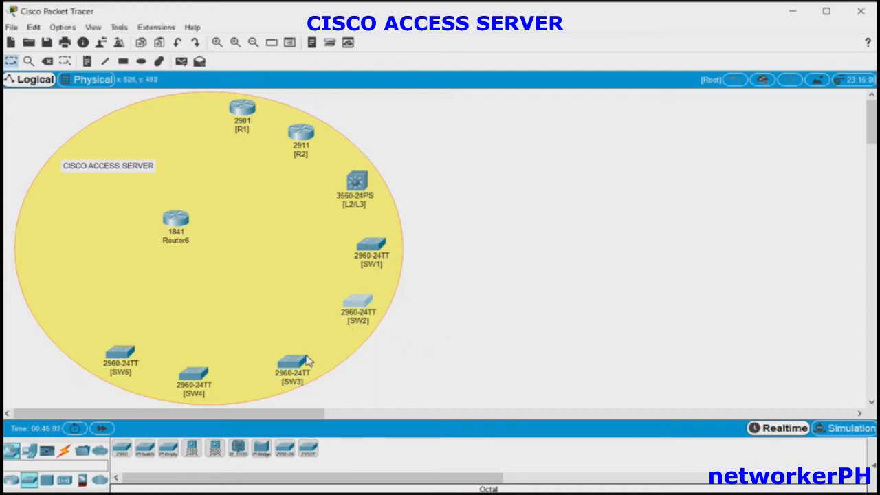
{"action": "left_click_drag", "start_coordinate": [297, 365], "coordinate": [316, 350]}
{"action": "left_click_drag", "start_coordinate": [198, 379], "coordinate": [236, 376]}
{"action": "left_click_drag", "start_coordinate": [123, 358], "coordinate": [150, 368]}
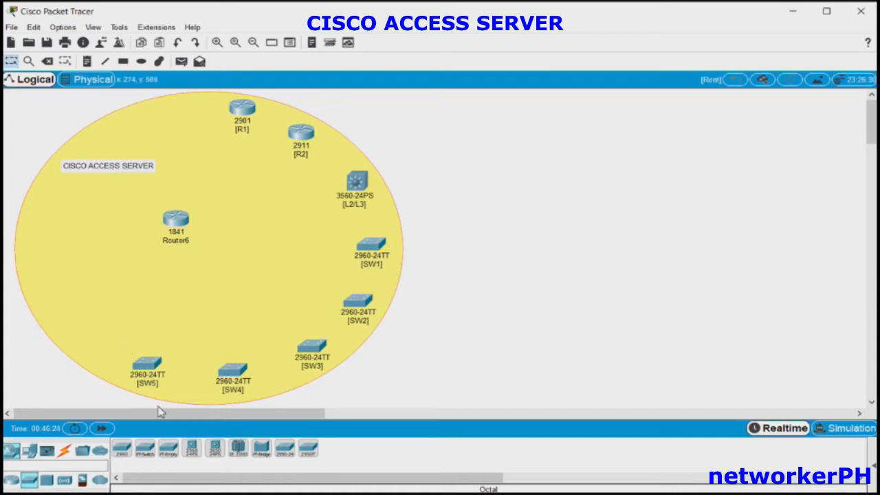
- Place a 2960 switch to the left of the 1841 router and a PC below that switch
{"action": "left_click_drag", "start_coordinate": [128, 443], "coordinate": [71, 222]}
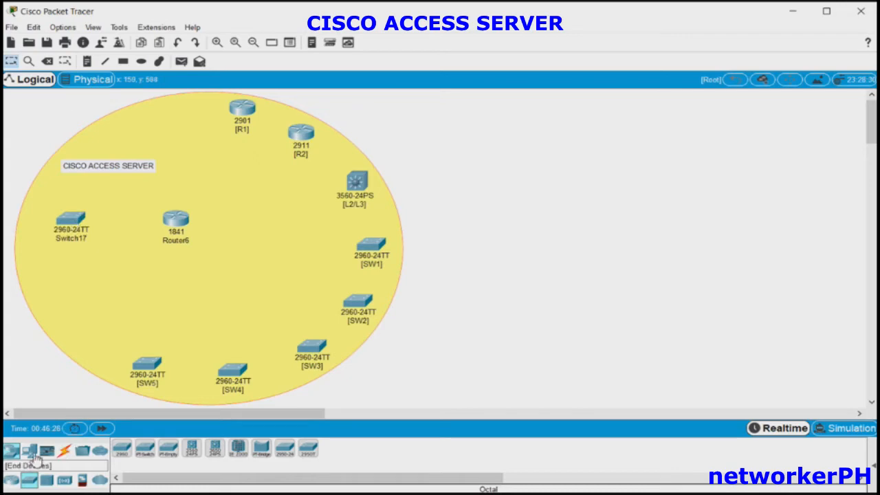
{"action": "left_click", "coordinate": [29, 451]}
{"action": "left_click_drag", "start_coordinate": [124, 448], "coordinate": [69, 307]}
- Rename the 1841 router ACCESS_SERVER
{"action": "left_click", "coordinate": [176, 241]}
{"action": "type", "text": "AC"}
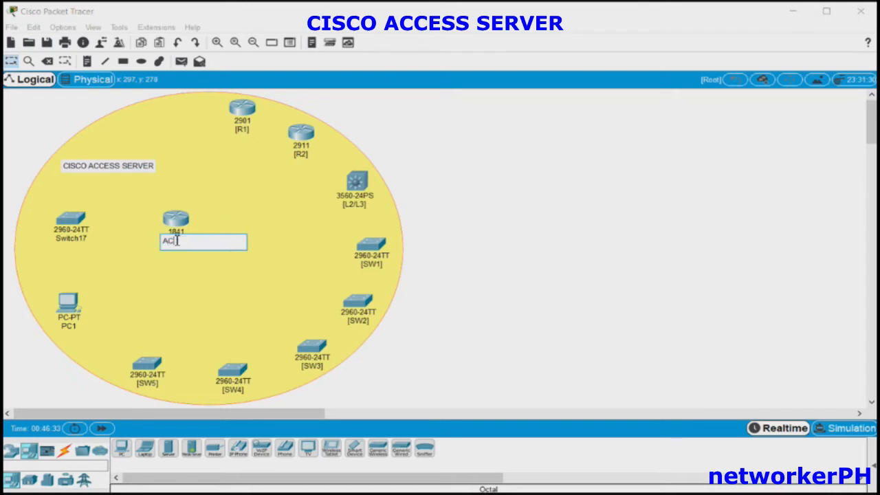
{"action": "type", "text": "CESS_SERVER"}
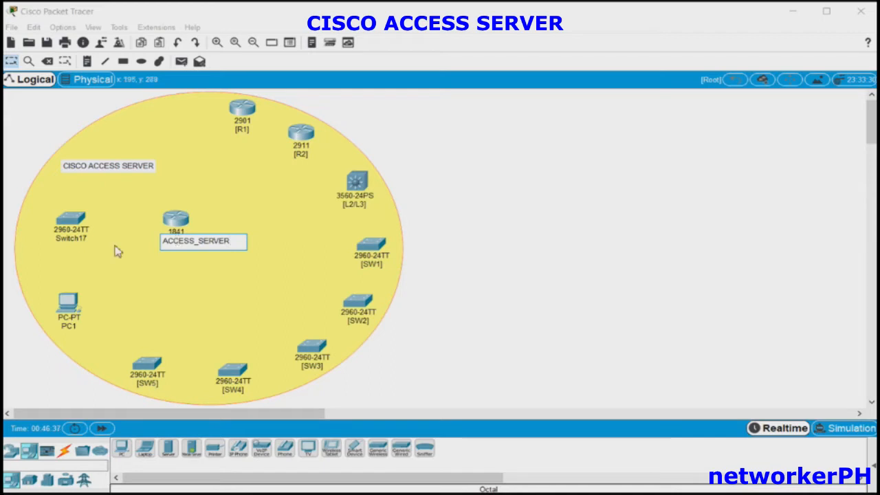
- Rename the 2960 switch beside the 1841 router ACCESS_SW
{"action": "left_click", "coordinate": [73, 239]}
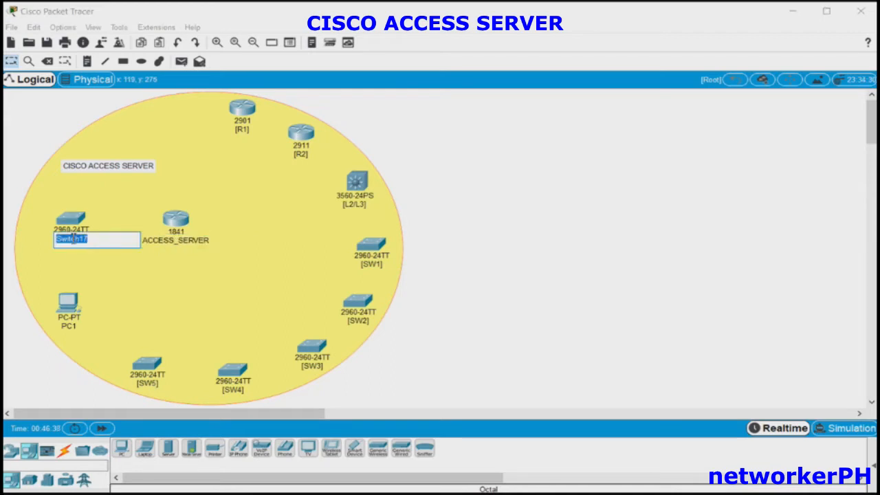
{"action": "type", "text": "ACCE"}
{"action": "type", "text": "CCESS"}
{"action": "type", "text": "_SW"}
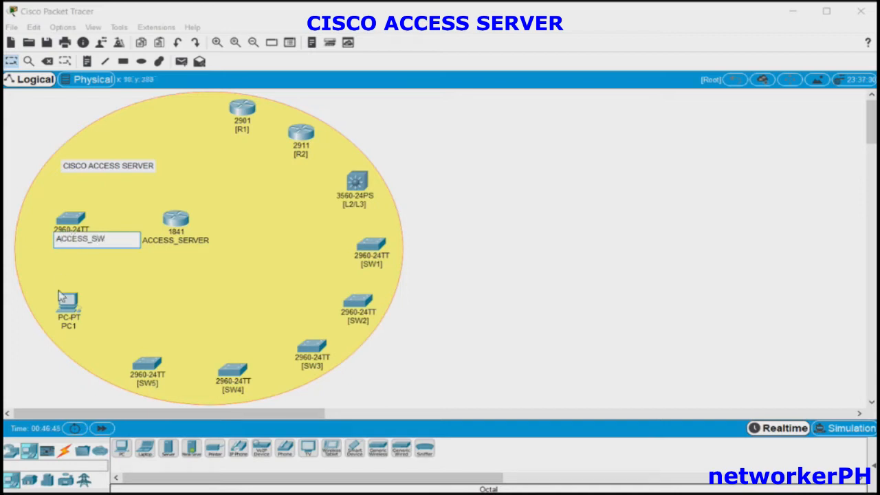
- Rename the PC below the access switch ACCESS_PC
{"action": "left_click", "coordinate": [68, 328]}
{"action": "left_click", "coordinate": [70, 328]}
{"action": "double_click", "coordinate": [69, 329]}
{"action": "type", "text": "ACCESS"}
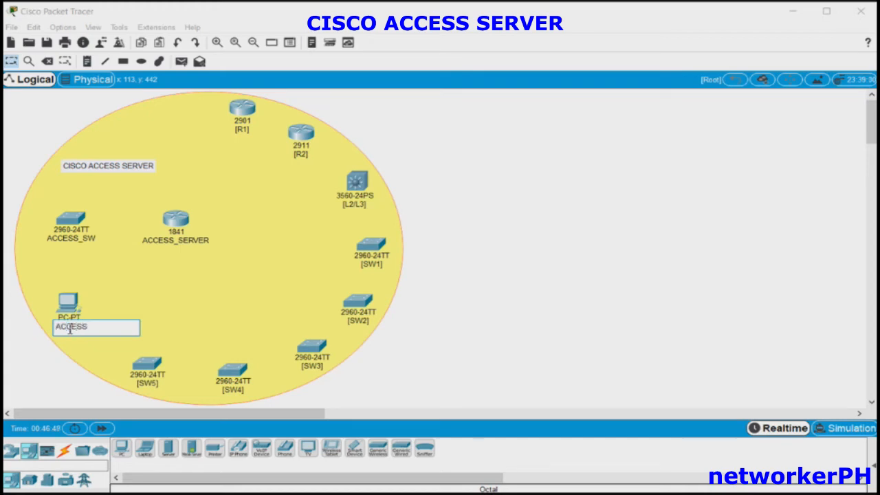
{"action": "type", "text": "_PC"}
{"action": "left_click", "coordinate": [539, 301]}
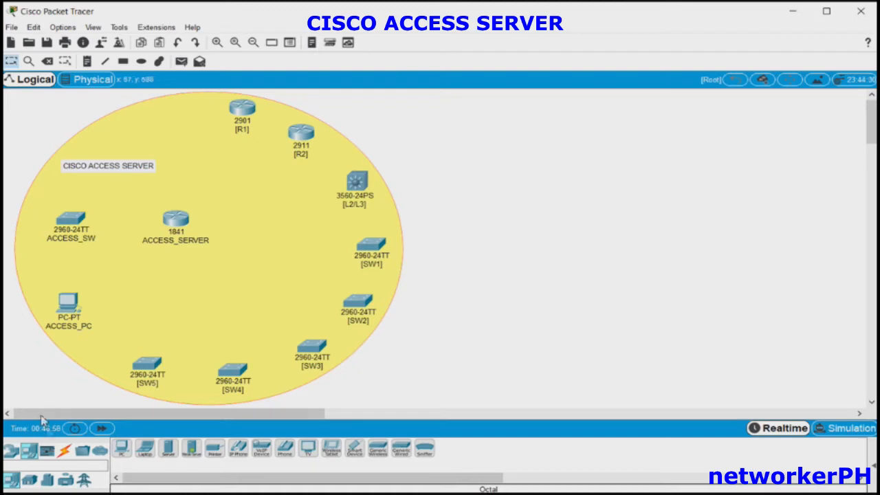
- Connect ACCESS_SERVER's Async0/0/0 port to the console port of router [R1] with an octal cable
{"action": "left_click", "coordinate": [67, 456]}
{"action": "left_click", "coordinate": [331, 448]}
{"action": "left_click", "coordinate": [176, 221]}
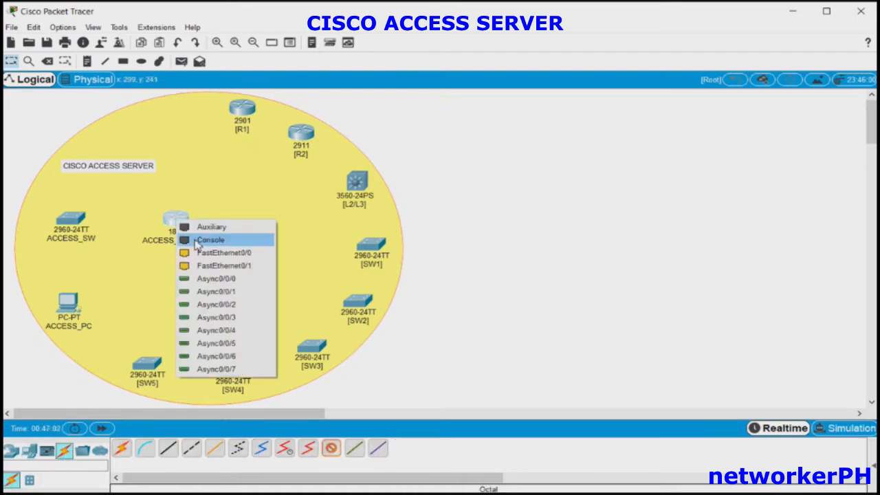
{"action": "left_click", "coordinate": [205, 279]}
{"action": "left_click", "coordinate": [242, 108]}
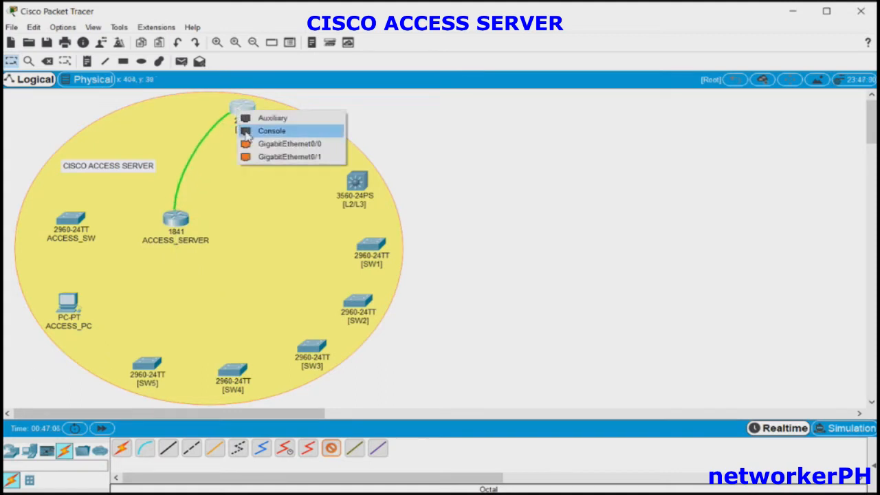
{"action": "left_click", "coordinate": [256, 138]}
- Connect ACCESS_SERVER's Async0/0/1 port to the console port of router [R2] with an octal cable
{"action": "left_click", "coordinate": [331, 448]}
{"action": "left_click", "coordinate": [177, 223]}
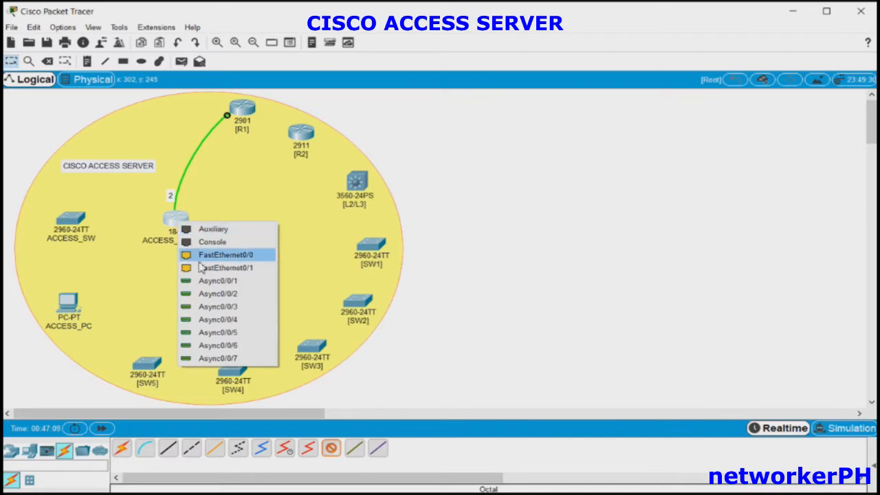
{"action": "left_click", "coordinate": [206, 281]}
{"action": "left_click", "coordinate": [298, 133]}
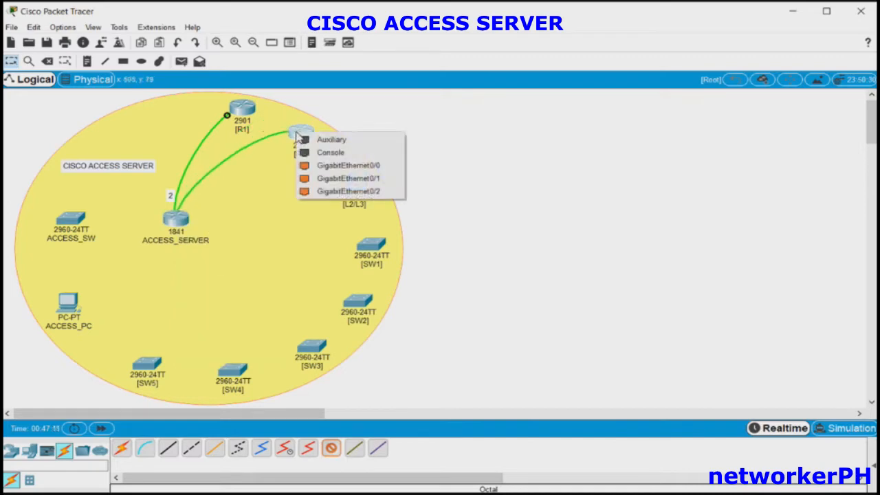
{"action": "left_click", "coordinate": [327, 152]}
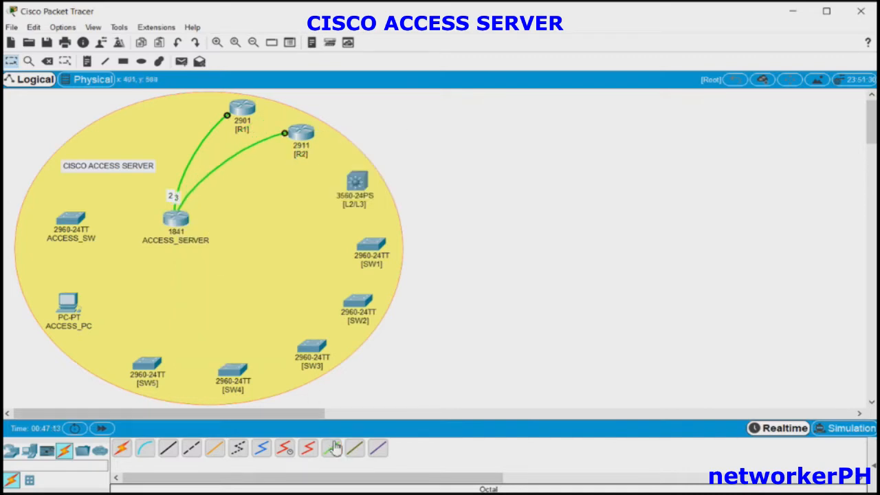
- Connect ACCESS_SERVER's Async0/0/2 port to the console port of the 3560 switch [L2/L3] with an octal cable
{"action": "left_click", "coordinate": [177, 219]}
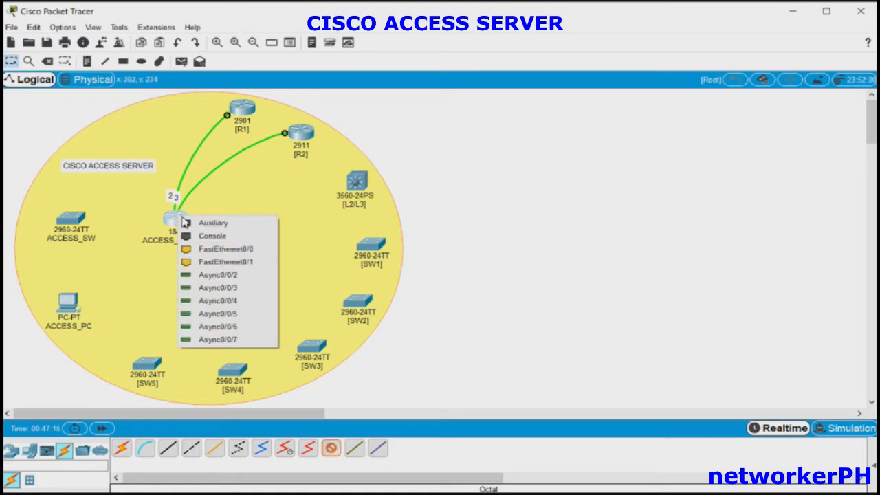
{"action": "left_click", "coordinate": [229, 277]}
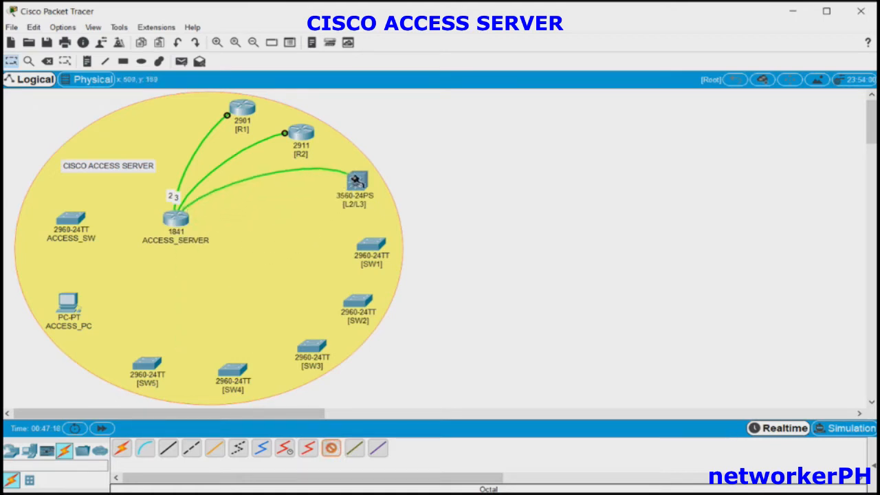
{"action": "left_click", "coordinate": [355, 181]}
{"action": "left_click", "coordinate": [373, 183]}
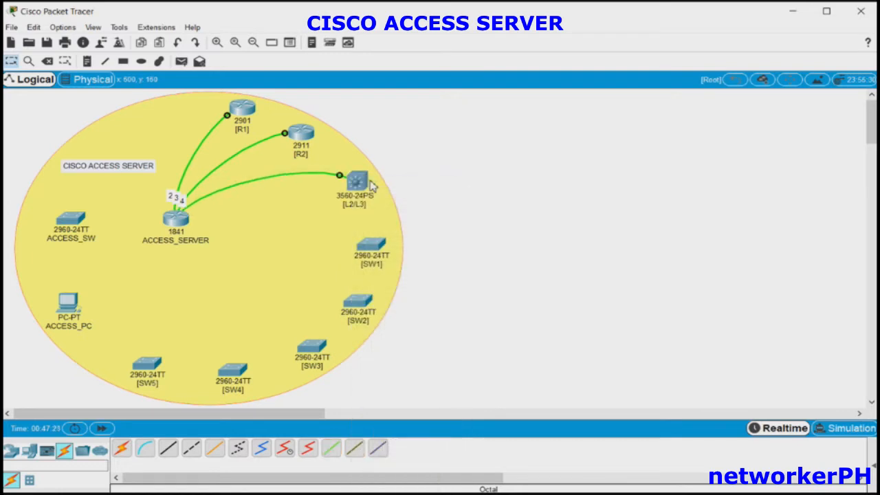
- Run an octal cable from ACCESS_SERVER's Async0/0/3 port to switch [SW1]
{"action": "left_click", "coordinate": [331, 448]}
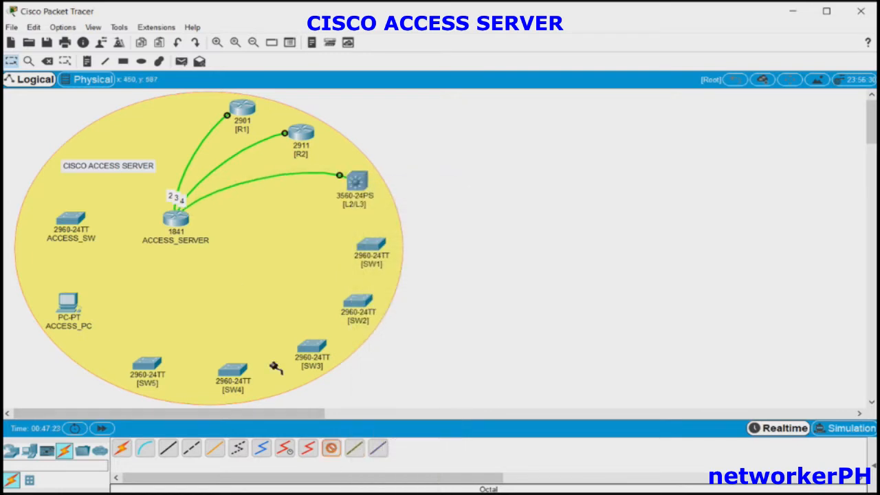
{"action": "left_click", "coordinate": [176, 221]}
{"action": "left_click", "coordinate": [206, 279]}
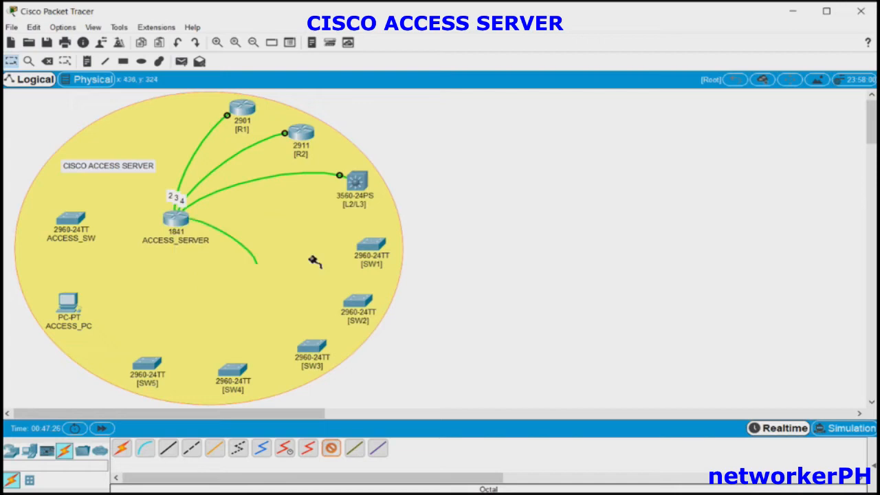
{"action": "left_click", "coordinate": [367, 249]}
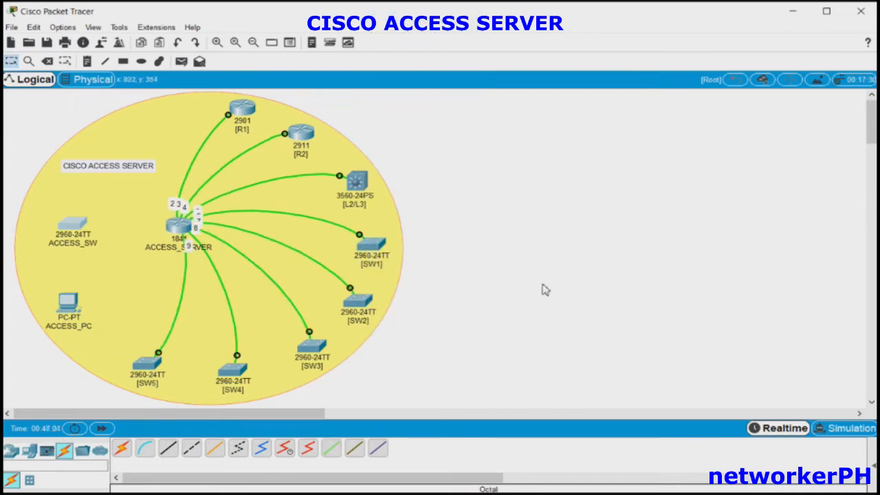
- Connect ACCESS_SW's FastEthernet0/1 to ACCESS_SERVER's FastEthernet0/0 with a copper straight-through cable
{"action": "left_click", "coordinate": [168, 449]}
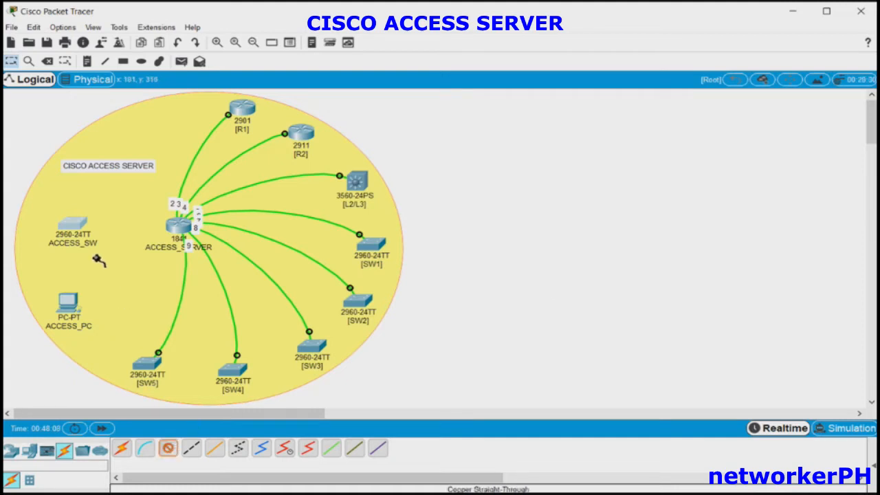
{"action": "left_click", "coordinate": [78, 227]}
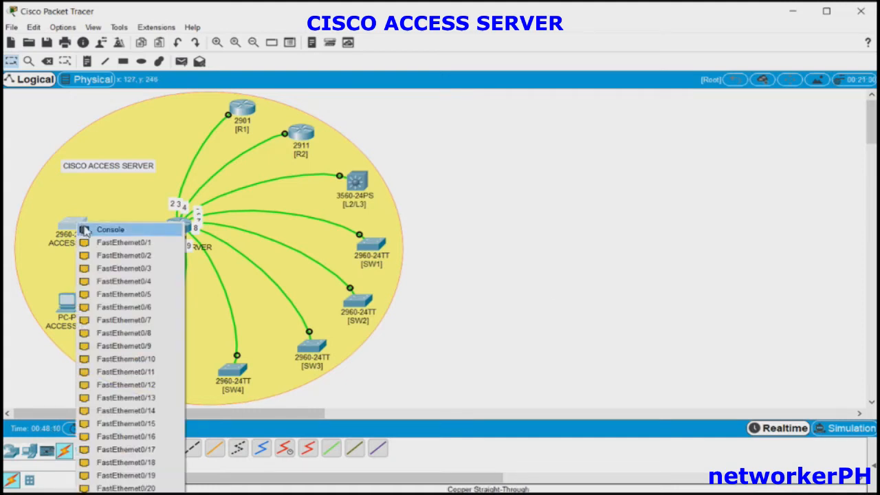
{"action": "left_click", "coordinate": [96, 243]}
{"action": "left_click", "coordinate": [178, 226]}
{"action": "left_click", "coordinate": [211, 259]}
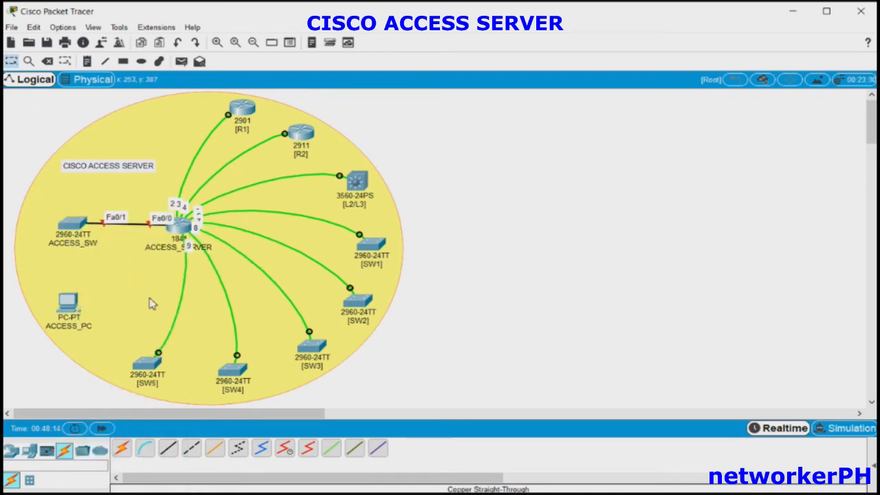
- Connect ACCESS_SW's FastEthernet0/2 to ACCESS_PC's FastEthernet0 with a copper straight-through cable
{"action": "left_click", "coordinate": [174, 449]}
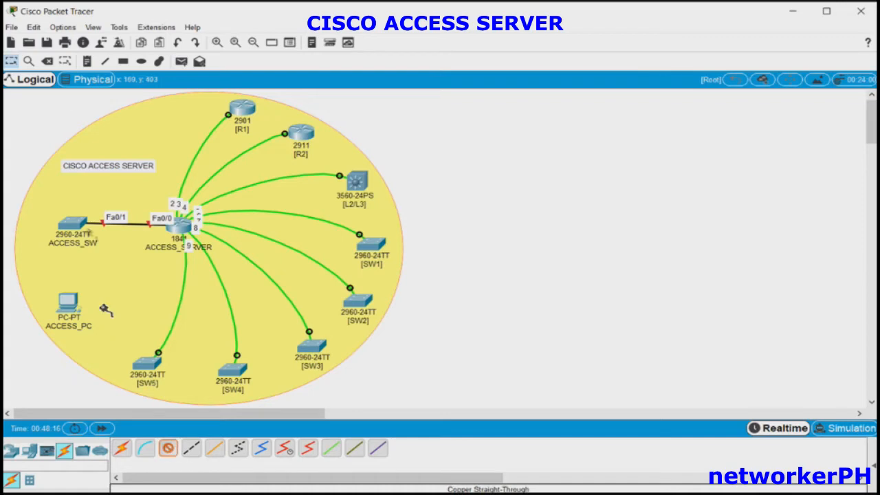
{"action": "left_click", "coordinate": [73, 225]}
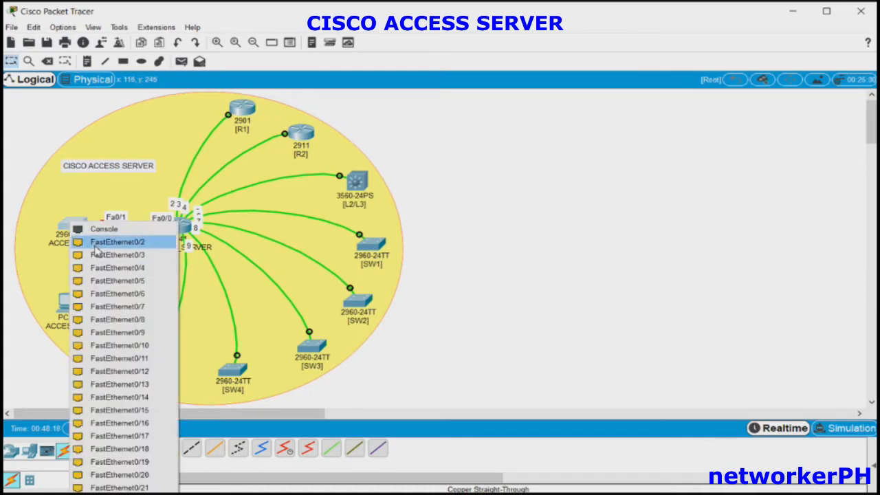
{"action": "left_click", "coordinate": [99, 244]}
{"action": "left_click", "coordinate": [69, 312]}
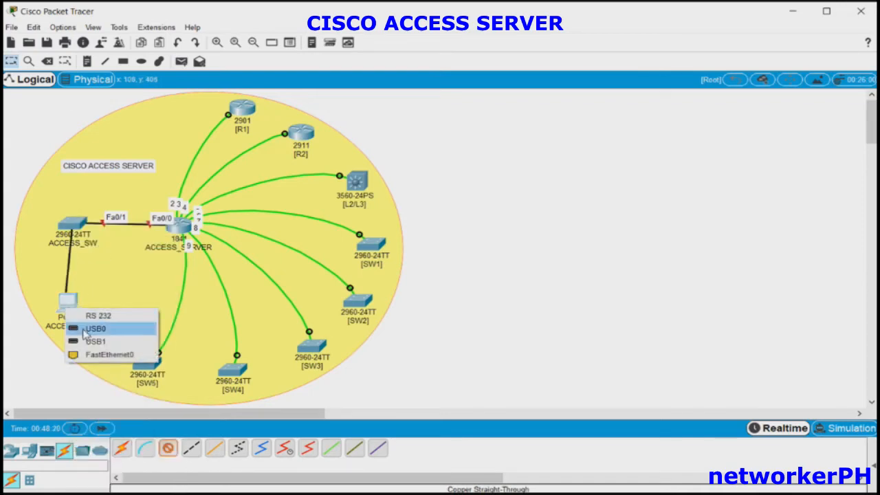
{"action": "left_click", "coordinate": [88, 354]}
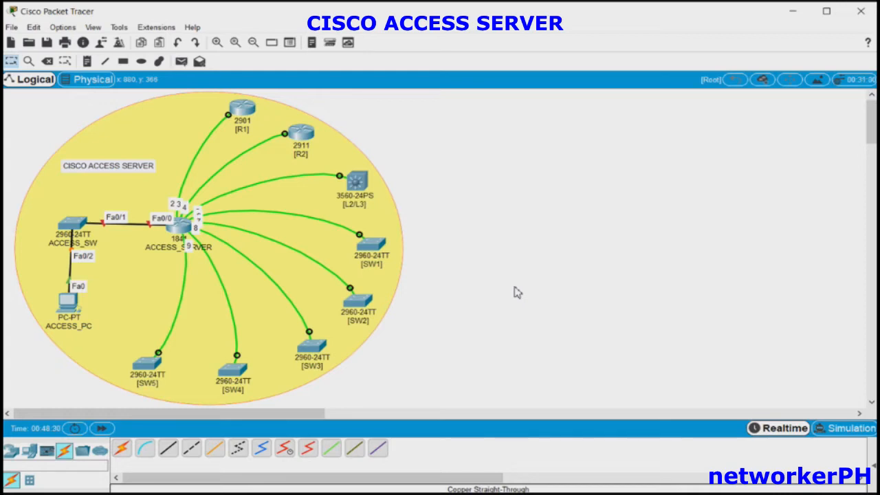
- Open ACCESS_SERVER's command line, decline the initial configuration dialog and enter global configuration mode with en and conf t
{"action": "left_click", "coordinate": [177, 225]}
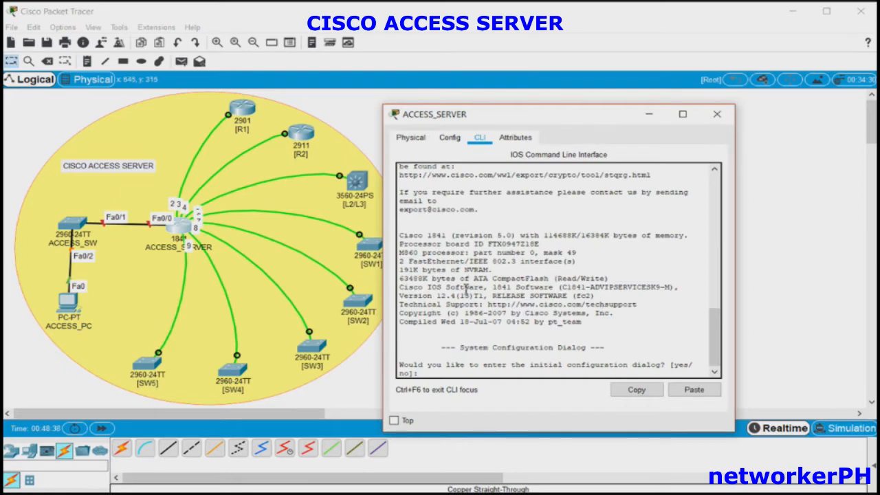
{"action": "type", "text": "NO"}
{"action": "key", "text": "Return"}
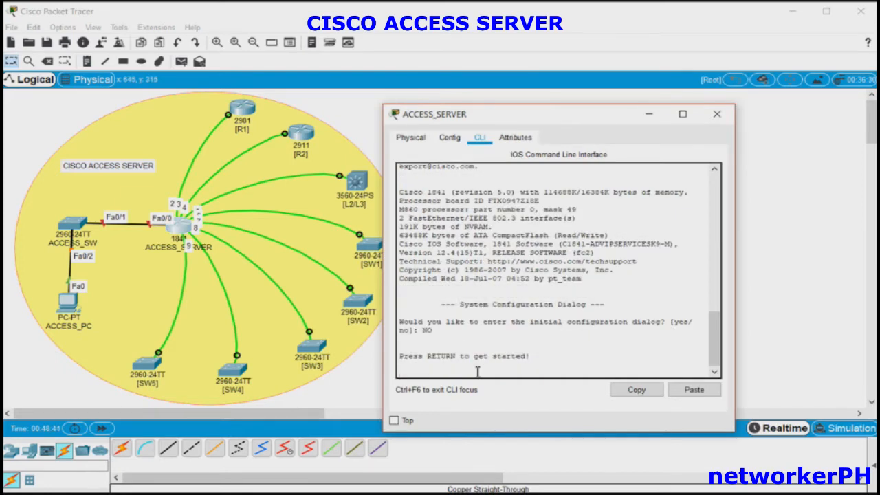
{"action": "key", "text": "Return"}
{"action": "type", "text": "en"}
{"action": "key", "text": "Return"}
{"action": "type", "text": "conf t"}
{"action": "key", "text": "Return"}
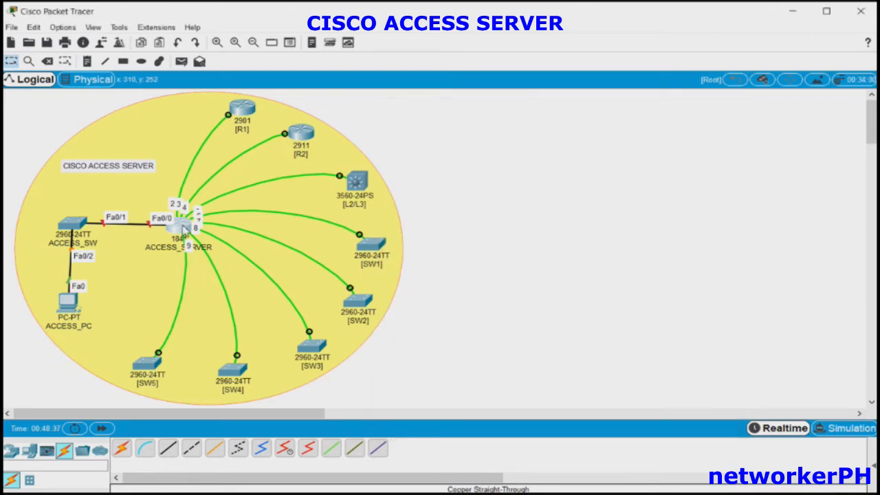
- Reopen ACCESS_SERVER's command line, answer NO to the initial configuration dialog and reach global configuration mode
{"action": "left_click", "coordinate": [184, 229]}
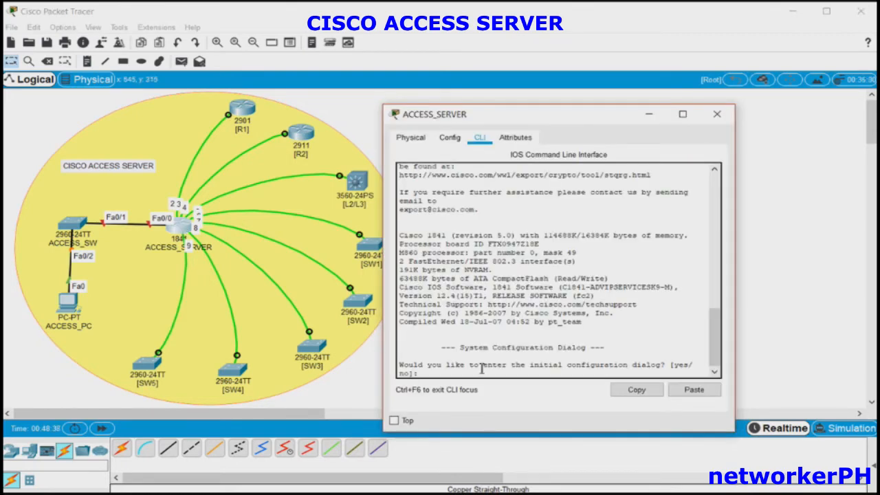
{"action": "type", "text": "NO"}
{"action": "key", "text": "Return"}
{"action": "key", "text": "Return"}
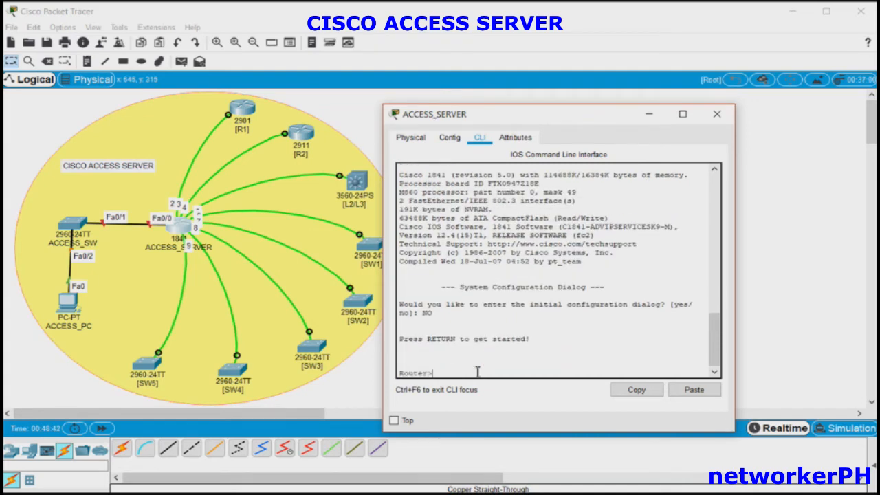
{"action": "key", "text": "Return"}
{"action": "type", "text": "conf t"}
{"action": "key", "text": "Return"}
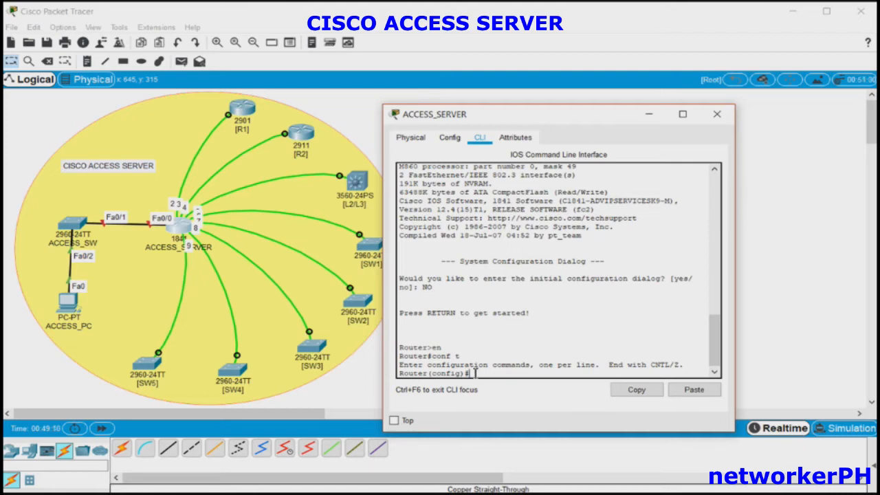
- Switch to the Basic Parameters file in Notepad and change its hostname line to [ACCESS_SERVER]
{"action": "left_click", "coordinate": [373, 494]}
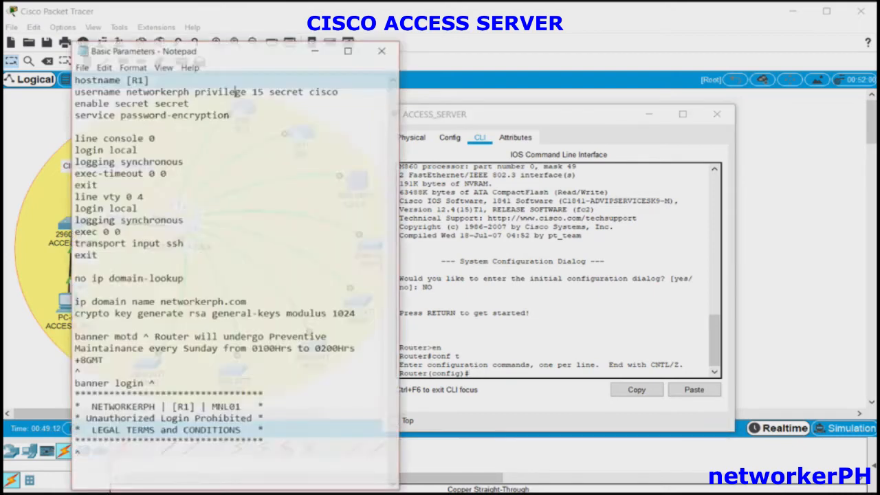
{"action": "left_click", "coordinate": [127, 64]}
{"action": "key", "text": "BackSpace"}
{"action": "key", "text": "BackSpace"}
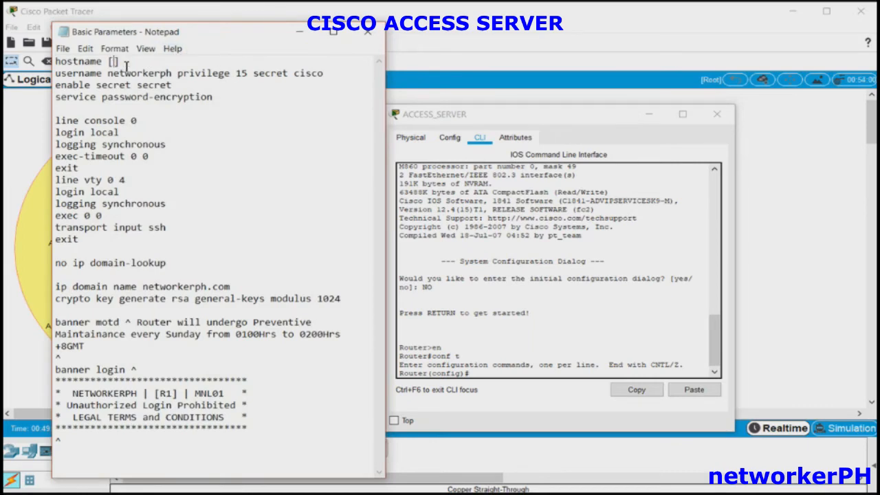
{"action": "type", "text": "CC"}
{"action": "key", "text": "BackSpace"}
{"action": "key", "text": "BackSpace"}
{"action": "type", "text": "ACCESS_SERVER"}
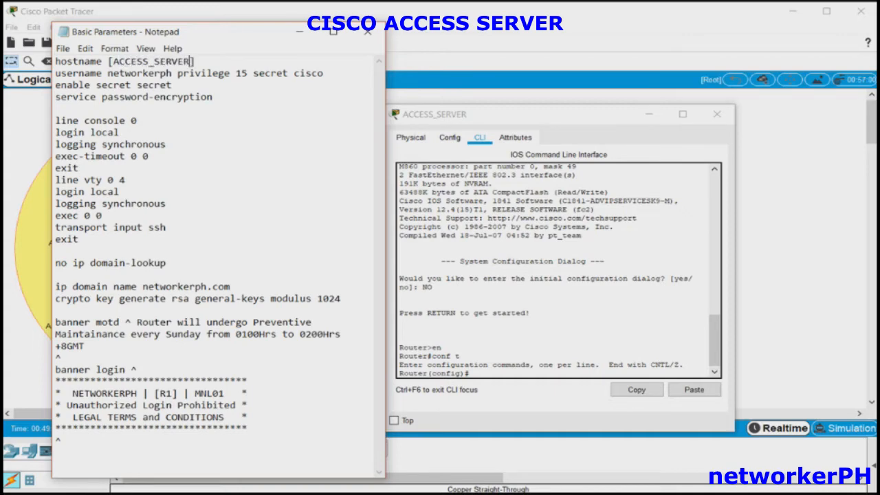
- Copy the whole Basic Parameters script, including its user and enable secret passwords, and paste it into ACCESS_SERVER's command line in Packet Tracer
{"action": "key", "text": "ctrl+a"}
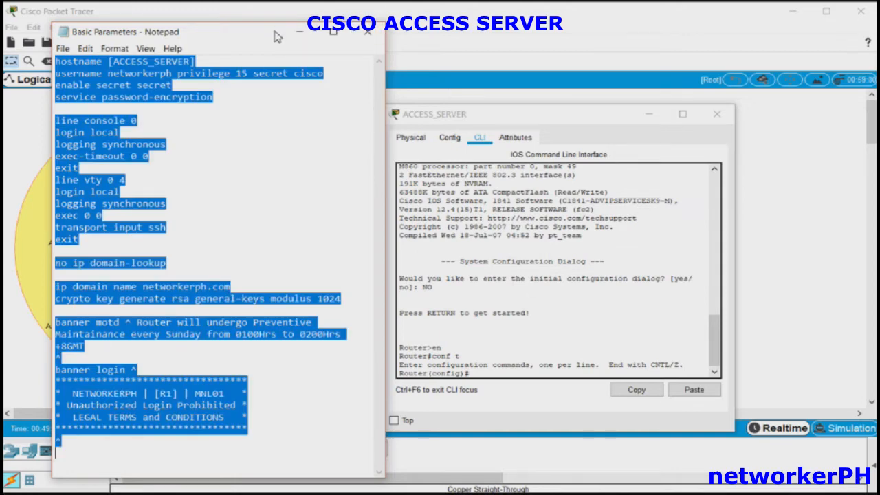
{"action": "left_click", "coordinate": [291, 36]}
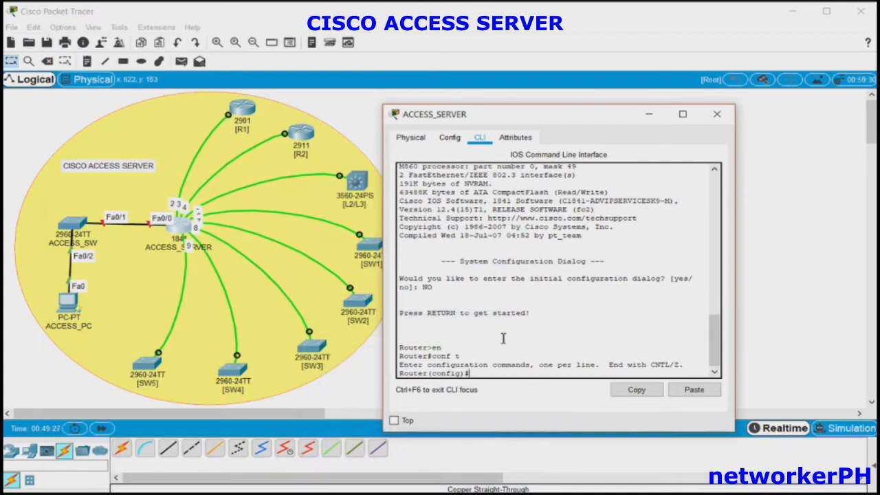
{"action": "left_click", "coordinate": [694, 390]}
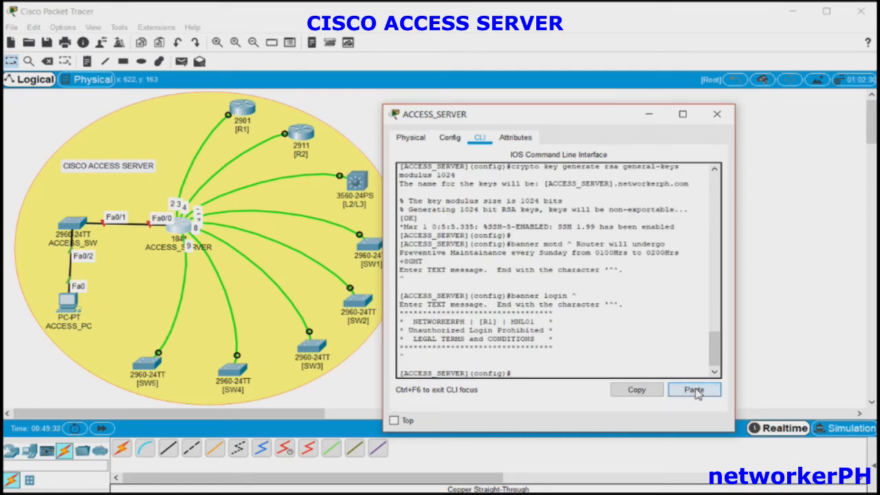
{"action": "mouse_move", "coordinate": [715, 349]}
{"action": "left_mouse_down"}
{"action": "mouse_move", "coordinate": [721, 313]}
{"action": "mouse_move", "coordinate": [713, 358]}
{"action": "left_mouse_up"}
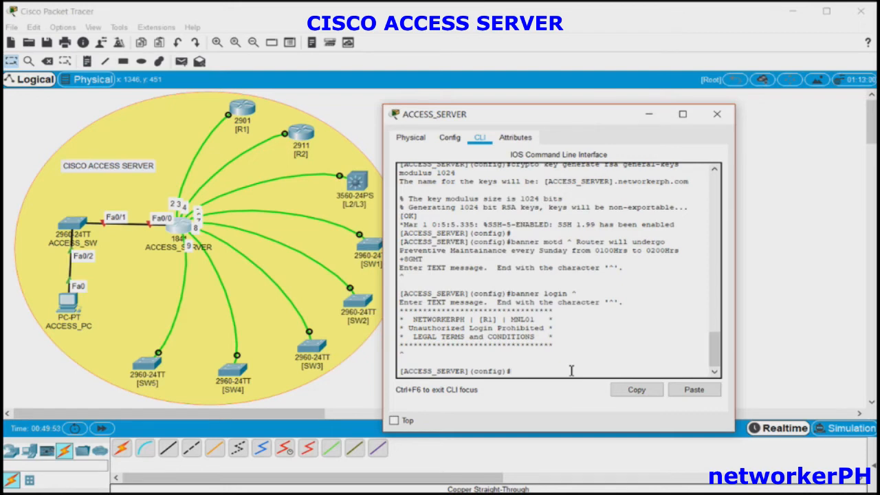
- Create interface Loopback 0 on ACCESS_SERVER with IP address 1.1.1.1 255.255.255.255 and return to global configuration mode
{"action": "type", "text": "R"}
{"action": "key", "text": "Tab"}
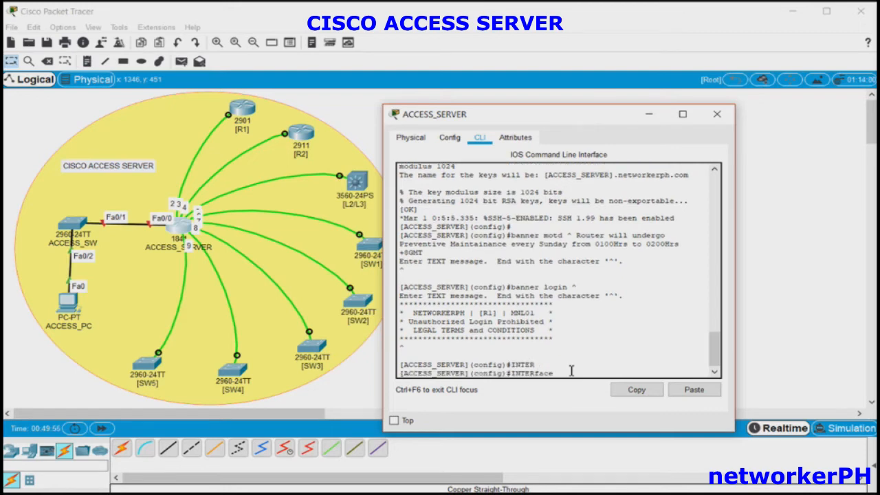
{"action": "type", "text": "0"}
{"action": "key", "text": "Return"}
{"action": "type", "text": "IP AD"}
{"action": "key", "text": "Tab"}
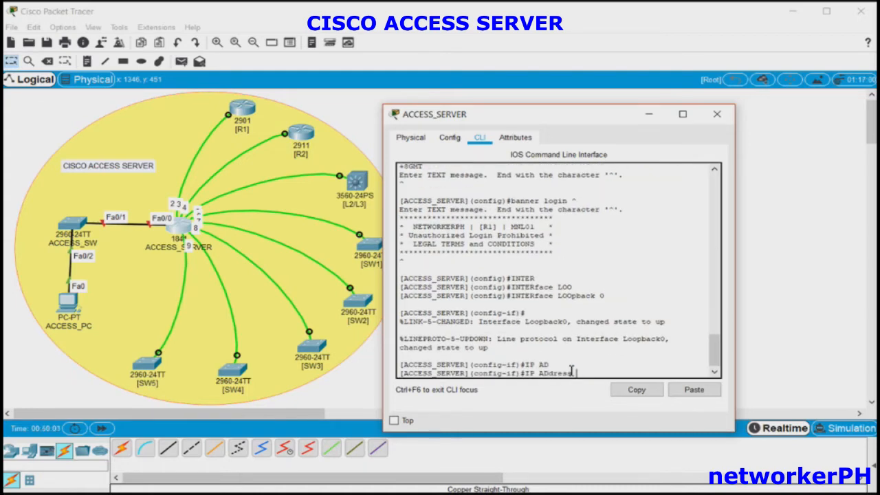
{"action": "type", "text": "1.1.1.1 255.255.255.255"}
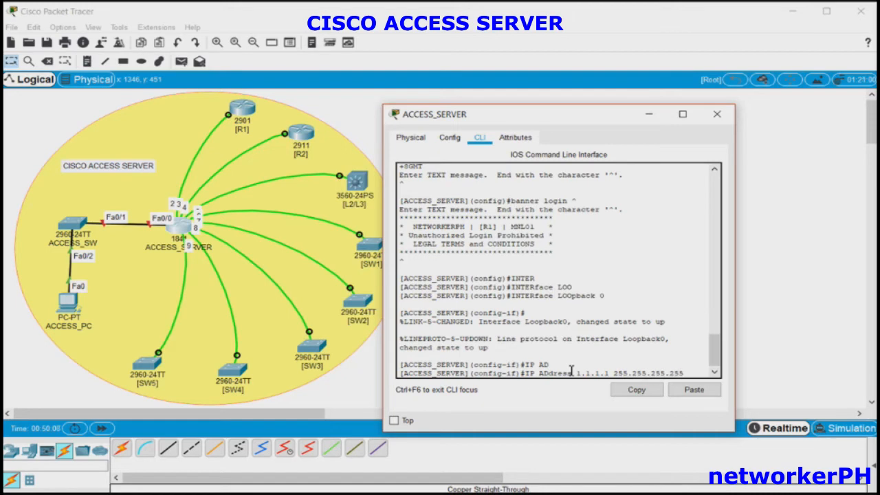
{"action": "key", "text": "Return"}
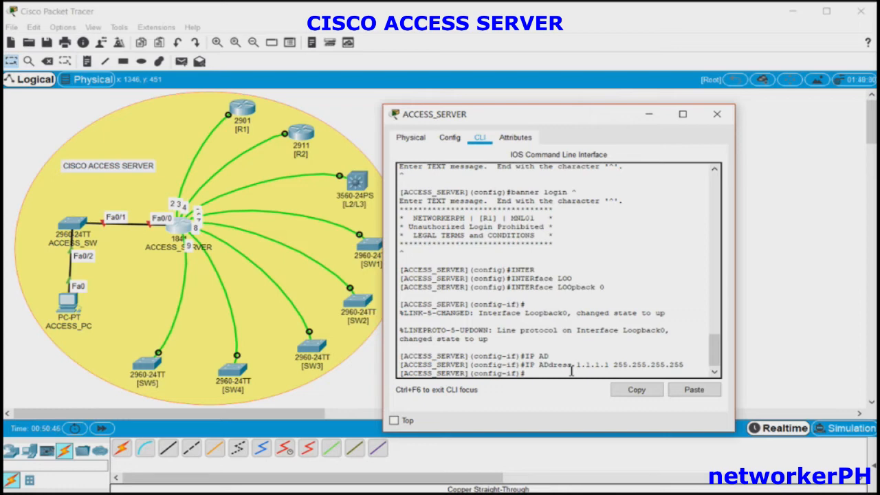
{"action": "type", "text": "EXIT"}
{"action": "key", "text": "Return"}
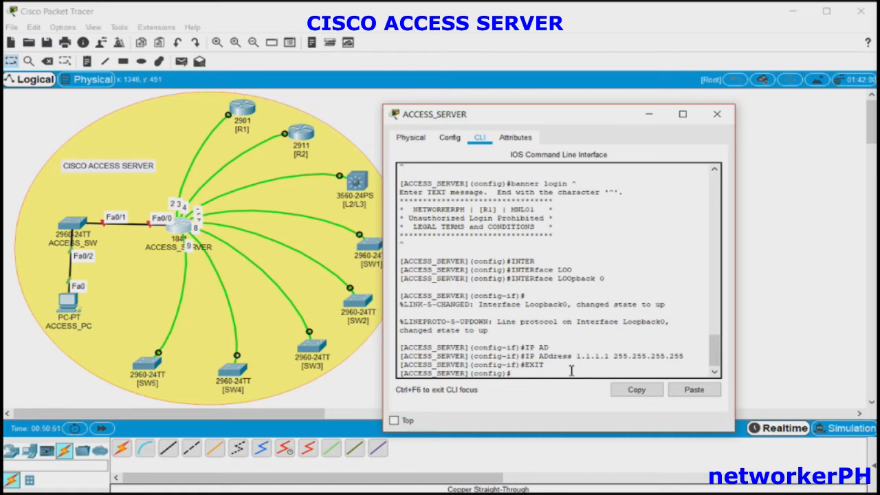
- List ACCESS_SERVER's lines with DO SHO LIN and widen the device window so each table row fits on one line
{"action": "type", "text": "SHO"}
{"action": "key", "text": "Return"}
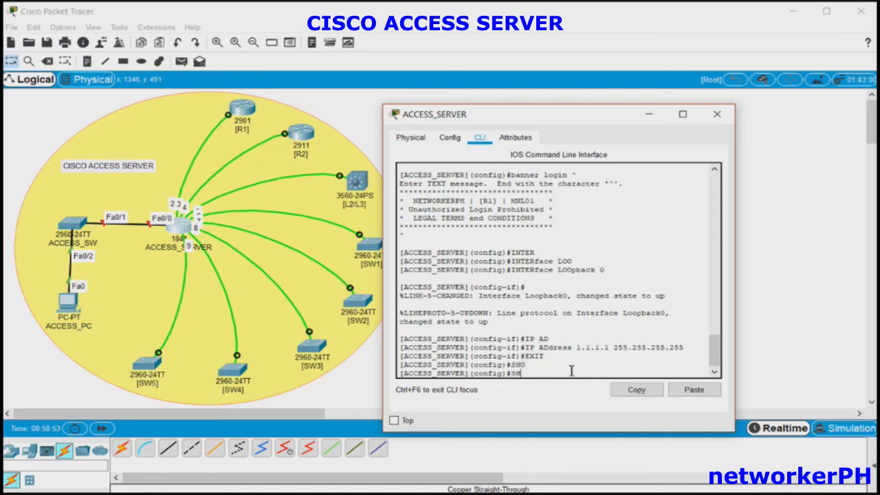
{"action": "type", "text": "DO SHO LIN"}
{"action": "key", "text": "Return"}
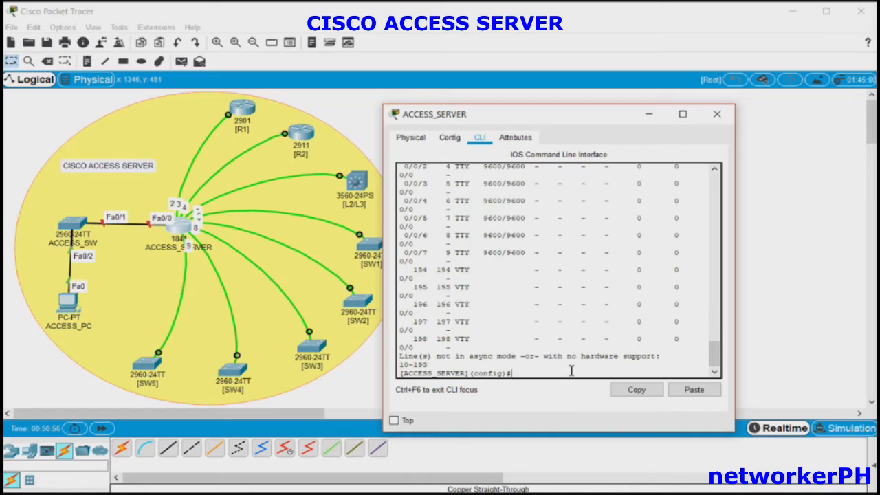
{"action": "left_click_drag", "start_coordinate": [735, 240], "coordinate": [811, 239]}
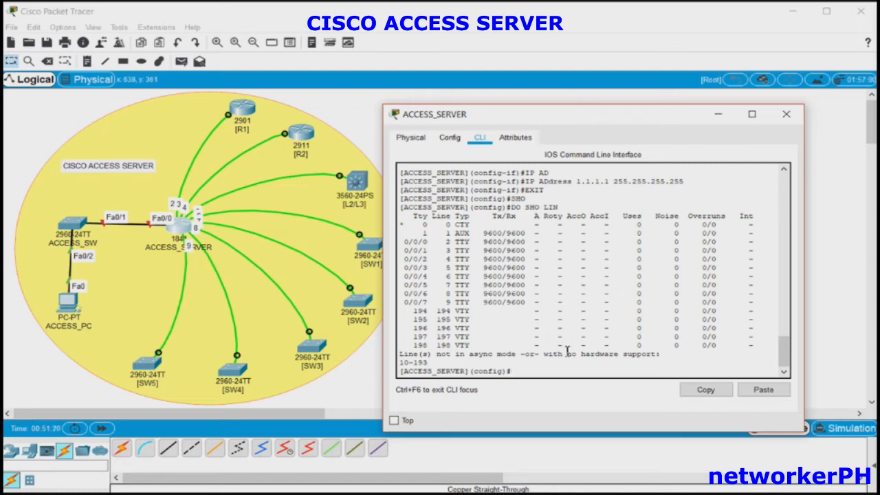
- Add an IP host entry mapping r1 to port 2002 at 1.1.1.1
{"action": "type", "text": "IP"}
{"action": "key", "text": "Tab"}
{"action": "type", "text": "HO"}
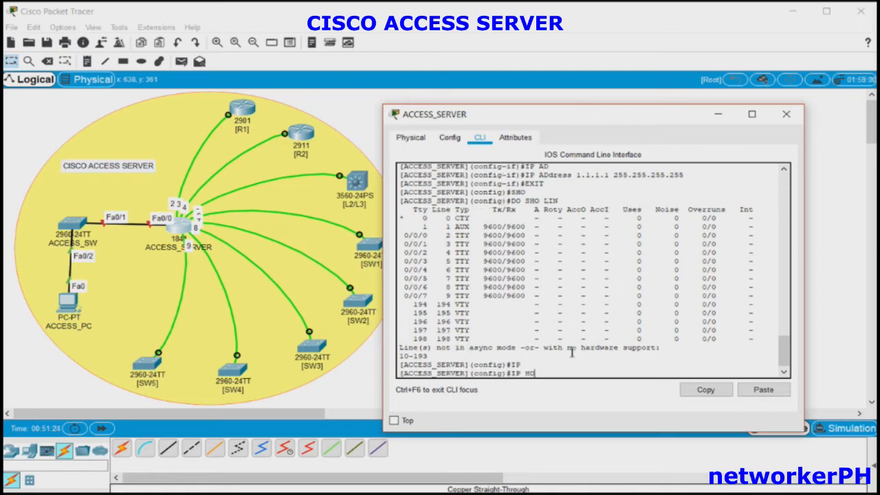
{"action": "key", "text": "Tab"}
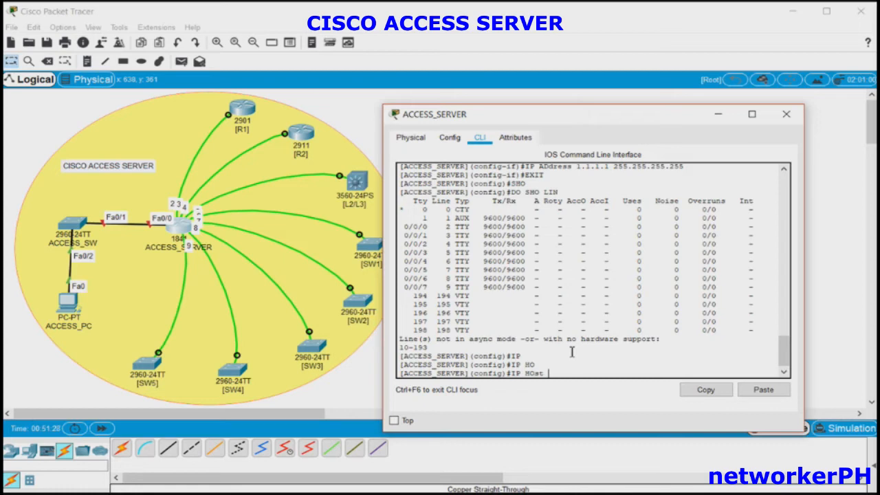
{"action": "type", "text": "r1"}
{"action": "type", "text": "2002 1.1.1.1"}
{"action": "key", "text": "Return"}
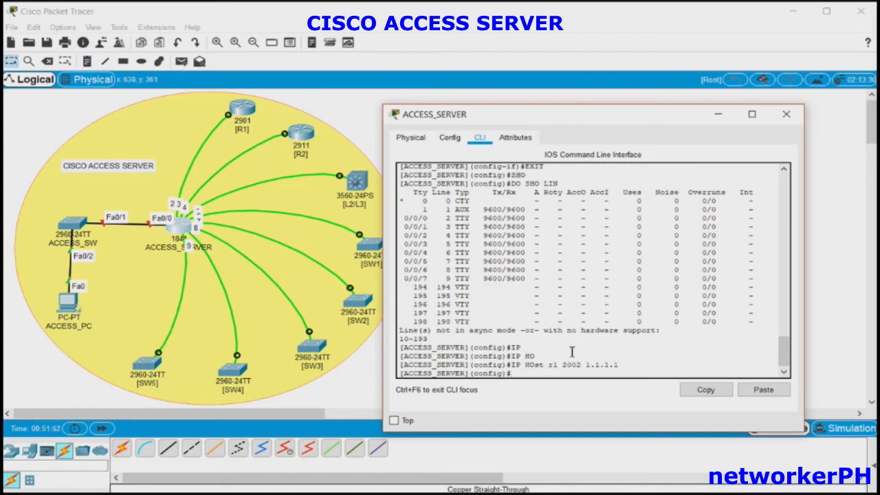
- Reuse the previous host command to map r2 to port 2003 at 1.1.1.1
{"action": "key", "text": "Up"}
{"action": "key", "text": "Left"}
{"action": "key", "text": "Left"}
{"action": "key", "text": "Left"}
{"action": "key", "text": "Left"}
{"action": "key", "text": "Left"}
{"action": "key", "text": "Left"}
{"action": "key", "text": "Left"}
{"action": "key", "text": "Left"}
{"action": "key", "text": "BackSpace"}
{"action": "type", "text": "8"}
{"action": "key", "text": "BackSpace"}
{"action": "type", "text": "2"}
{"action": "key", "text": "Return"}
- Edit the recalled host command to map l3 to port 2004 at 1.1.1.1 and run it
{"action": "key", "text": "Up"}
{"action": "key", "text": "Left"}
{"action": "key", "text": "Left"}
{"action": "key", "text": "Left"}
{"action": "key", "text": "Left"}
{"action": "key", "text": "Left"}
{"action": "key", "text": "Left"}
{"action": "key", "text": "Left"}
{"action": "key", "text": "Left"}
{"action": "key", "text": "Left"}
{"action": "key", "text": "Left"}
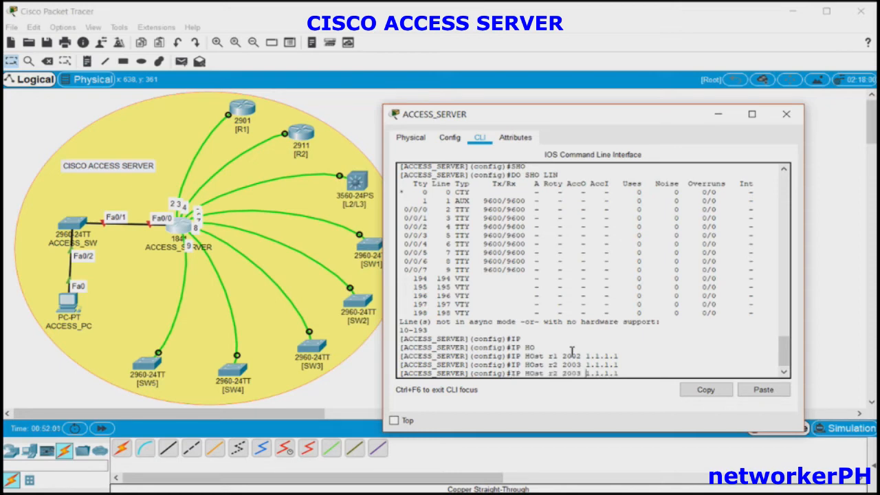
{"action": "key", "text": "Delete"}
{"action": "type", "text": "4"}
{"action": "key", "text": "Left"}
{"action": "key", "text": "Left"}
{"action": "key", "text": "Left"}
{"action": "key", "text": "Left"}
{"action": "key", "text": "Left"}
{"action": "key", "text": "Left"}
{"action": "key", "text": "BackSpace"}
{"action": "key", "text": "Delete"}
{"action": "type", "text": "r3"}
{"action": "key", "text": "Return"}
- Add an IP host entry for sw1 on port 2005 at 1.1.1.1 by editing the l3 command
{"action": "key", "text": "Up"}
{"action": "key", "text": "Left"}
{"action": "key", "text": "Left"}
{"action": "key", "text": "Left"}
{"action": "key", "text": "Left"}
{"action": "key", "text": "Left"}
{"action": "key", "text": "Left"}
{"action": "key", "text": "Left"}
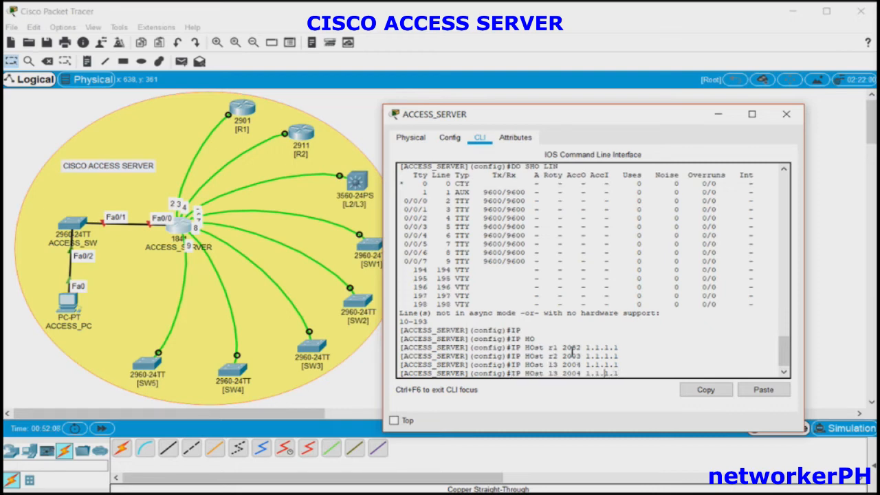
{"action": "key", "text": "BackSpace"}
{"action": "type", "text": "5"}
{"action": "key", "text": "Left"}
{"action": "key", "text": "Left"}
{"action": "key", "text": "Left"}
{"action": "key", "text": "Left"}
{"action": "key", "text": "Left"}
{"action": "key", "text": "BackSpace"}
{"action": "key", "text": "BackSpace"}
{"action": "type", "text": "sw1"}
{"action": "key", "text": "Return"}
- Add an IP host entry for sw2 on port 2006 at 1.1.1.1 by editing the sw1 command
{"action": "key", "text": "Up"}
{"action": "key", "text": "Left"}
{"action": "key", "text": "Left"}
{"action": "key", "text": "Left"}
{"action": "key", "text": "Left"}
{"action": "key", "text": "Left"}
{"action": "key", "text": "Left"}
{"action": "key", "text": "Left"}
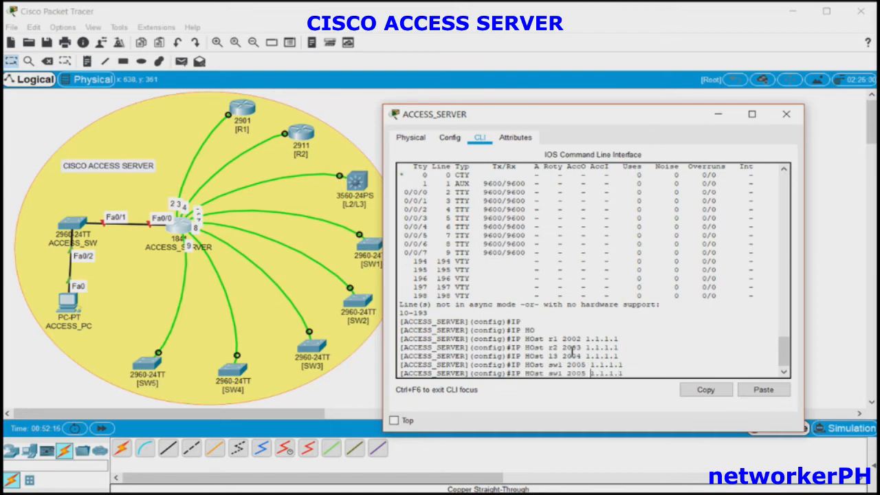
{"action": "key", "text": "BackSpace"}
{"action": "type", "text": "6"}
{"action": "key", "text": "Left"}
{"action": "key", "text": "Left"}
{"action": "key", "text": "Left"}
{"action": "key", "text": "Left"}
{"action": "key", "text": "BackSpace"}
{"action": "type", "text": "2"}
{"action": "key", "text": "Return"}
- Add an IP host entry for sw3 on port 2007 at 1.1.1.1 by editing the sw2 command
{"action": "key", "text": "Up"}
{"action": "key", "text": "Left"}
{"action": "key", "text": "Left"}
{"action": "key", "text": "Left"}
{"action": "key", "text": "Left"}
{"action": "key", "text": "Left"}
{"action": "key", "text": "Left"}
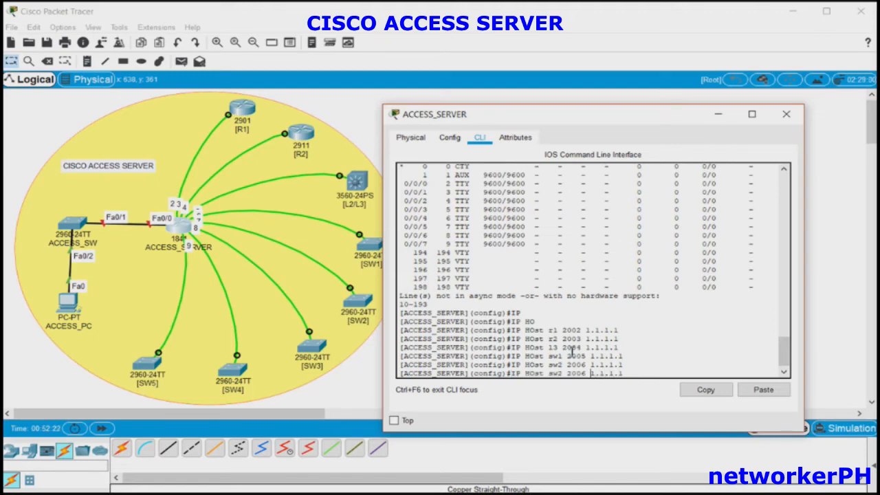
{"action": "key", "text": "Left"}
{"action": "key", "text": "BackSpace"}
{"action": "type", "text": "7"}
{"action": "key", "text": "Left"}
{"action": "key", "text": "Left"}
{"action": "key", "text": "Left"}
{"action": "key", "text": "Left"}
{"action": "key", "text": "BackSpace"}
{"action": "type", "text": "3"}
{"action": "key", "text": "Return"}
- Add an IP host entry for sw4 on port 2008 at 1.1.1.1 by editing the sw3 command
{"action": "key", "text": "Up"}
{"action": "key", "text": "Left"}
{"action": "key", "text": "Left"}
{"action": "key", "text": "Left"}
{"action": "key", "text": "Left"}
{"action": "key", "text": "Left"}
{"action": "key", "text": "Left"}
{"action": "key", "text": "Left"}
{"action": "key", "text": "Left"}
{"action": "key", "text": "Left"}
{"action": "key", "text": "Delete"}
{"action": "type", "text": "8"}
{"action": "key", "text": "Left"}
{"action": "key", "text": "Left"}
{"action": "key", "text": "Left"}
{"action": "key", "text": "Left"}
{"action": "key", "text": "Left"}
{"action": "key", "text": "Left"}
{"action": "key", "text": "Left"}
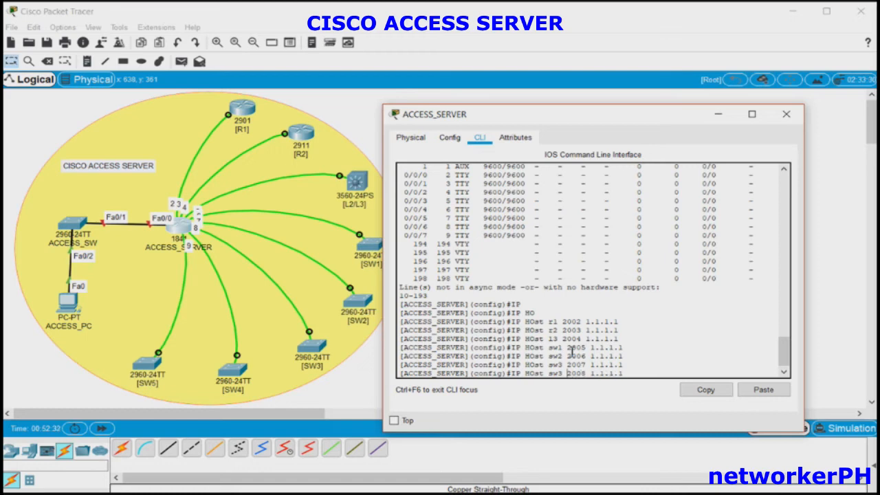
{"action": "key", "text": "Delete"}
{"action": "type", "text": "w"}
{"action": "key", "text": "Delete"}
{"action": "type", "text": "4"}
{"action": "key", "text": "Return"}
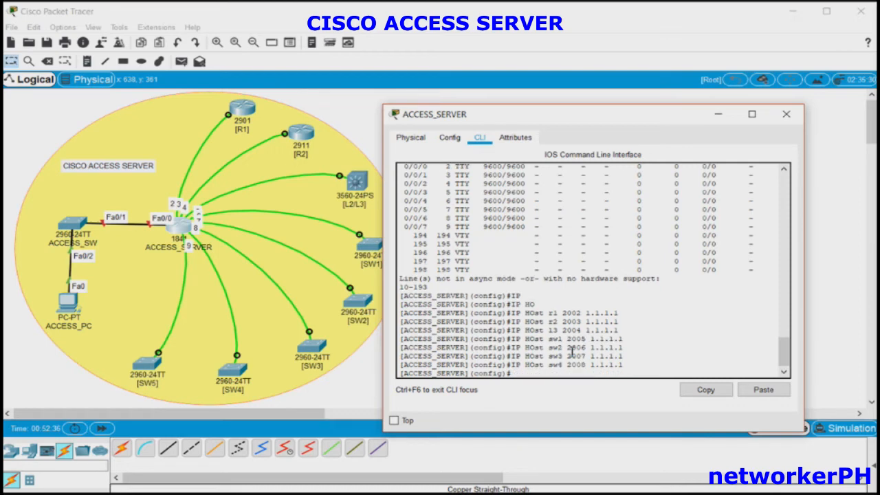
- Add an IP host entry for sw5 on port 2009 at 1.1.1.1 by editing the sw4 command
{"action": "key", "text": "Up"}
{"action": "key", "text": "Left"}
{"action": "key", "text": "Left"}
{"action": "key", "text": "Left"}
{"action": "key", "text": "Left"}
{"action": "key", "text": "Left"}
{"action": "key", "text": "Left"}
{"action": "key", "text": "Left"}
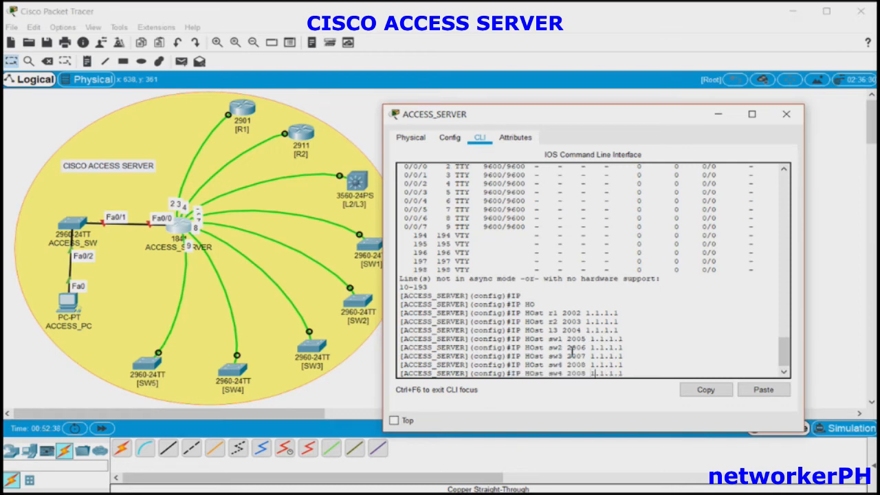
{"action": "key", "text": "BackSpace"}
{"action": "type", "text": "9"}
{"action": "key", "text": "Left"}
{"action": "key", "text": "Left"}
{"action": "key", "text": "Left"}
{"action": "key", "text": "Left"}
{"action": "key", "text": "Left"}
{"action": "key", "text": "BackSpace"}
{"action": "type", "text": "5"}
{"action": "key", "text": "Return"}
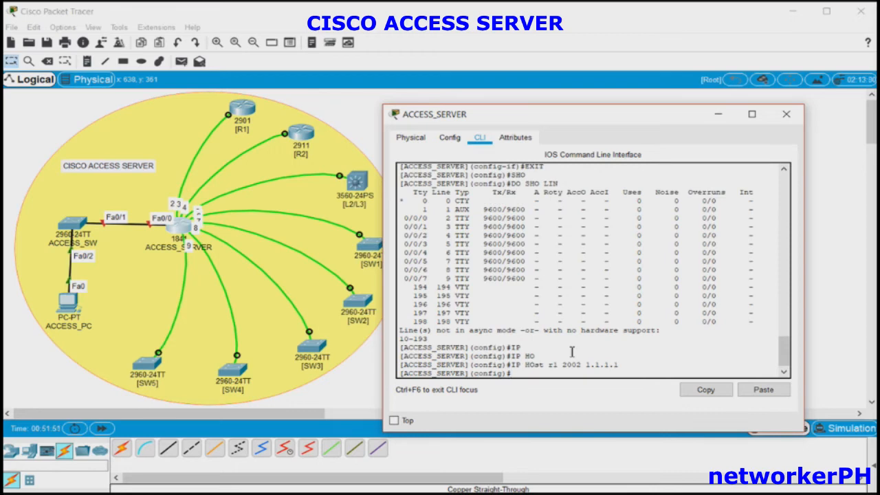
- Add an IP host entry for r2 on port 2003 at 1.1.1.1 by editing the r1 command
{"action": "key", "text": "Up"}
{"action": "key", "text": "Left"}
{"action": "key", "text": "Left"}
{"action": "key", "text": "Left"}
{"action": "key", "text": "Left"}
{"action": "key", "text": "Left"}
{"action": "key", "text": "Left"}
{"action": "key", "text": "Left"}
{"action": "key", "text": "Left"}
{"action": "key", "text": "BackSpace"}
{"action": "type", "text": "3"}
{"action": "key", "text": "Left"}
{"action": "key", "text": "Left"}
{"action": "key", "text": "Left"}
{"action": "key", "text": "Left"}
{"action": "key", "text": "Left"}
{"action": "key", "text": "Left"}
{"action": "key", "text": "BackSpace"}
{"action": "type", "text": "2"}
{"action": "key", "text": "Return"}
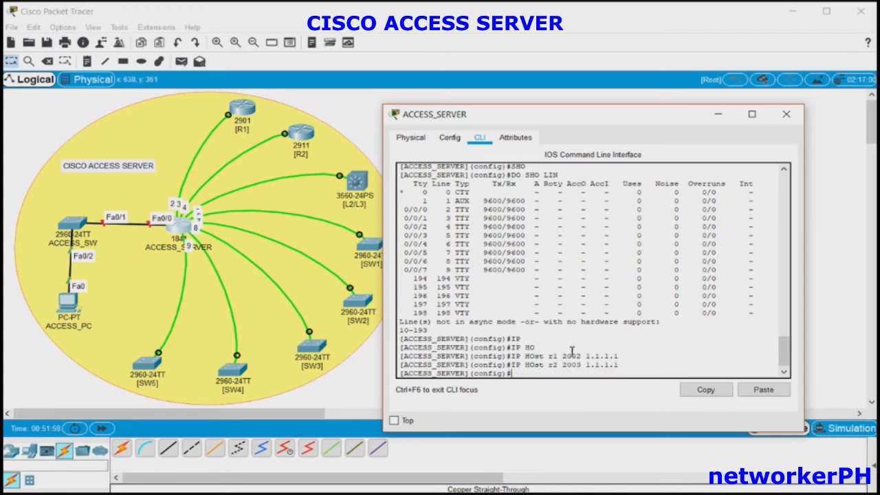
- Add an IP host entry for l3 on port 2004 at 1.1.1.1 by editing the r2 command
{"action": "key", "text": "Up"}
{"action": "key", "text": "Left"}
{"action": "key", "text": "Left"}
{"action": "key", "text": "Left"}
{"action": "key", "text": "Left"}
{"action": "key", "text": "Left"}
{"action": "key", "text": "Left"}
{"action": "key", "text": "Left"}
{"action": "key", "text": "Left"}
{"action": "key", "text": "Left"}
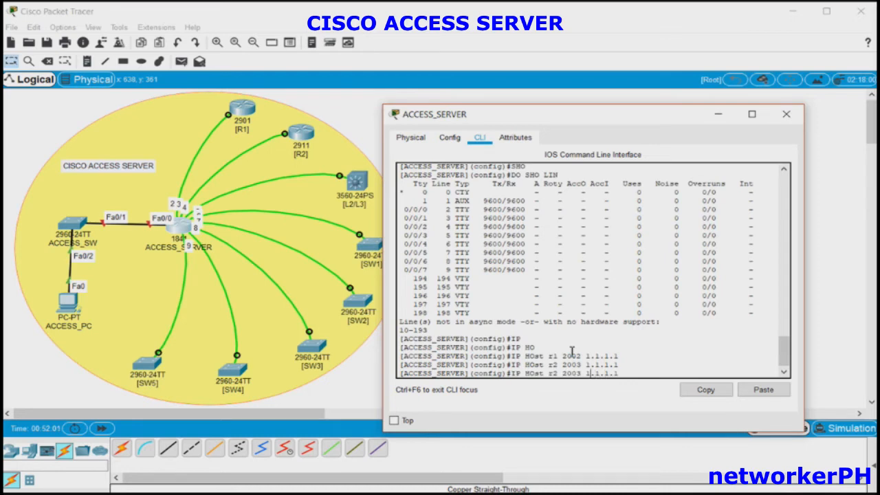
{"action": "key", "text": "Delete"}
{"action": "type", "text": "4"}
{"action": "key", "text": "Left"}
{"action": "key", "text": "Left"}
{"action": "key", "text": "Left"}
{"action": "key", "text": "Left"}
{"action": "key", "text": "Left"}
{"action": "key", "text": "BackSpace"}
{"action": "key", "text": "BackSpace"}
{"action": "type", "text": "r3"}
{"action": "key", "text": "Return"}
- Add an IP host entry for sw1 on port 2005 at 1.1.1.1 by editing the l3 command
{"action": "key", "text": "Up"}
{"action": "key", "text": "Left"}
{"action": "key", "text": "Left"}
{"action": "key", "text": "Left"}
{"action": "key", "text": "Left"}
{"action": "key", "text": "Left"}
{"action": "key", "text": "Left"}
{"action": "key", "text": "Left"}
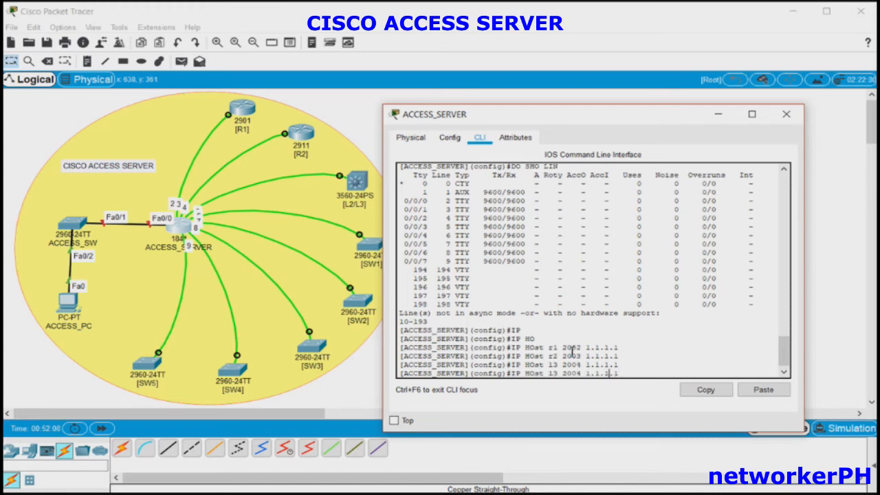
{"action": "key", "text": "Left"}
{"action": "key", "text": "BackSpace"}
{"action": "type", "text": "5"}
{"action": "key", "text": "BackSpace"}
{"action": "key", "text": "BackSpace"}
{"action": "type", "text": "sw1"}
{"action": "key", "text": "Return"}
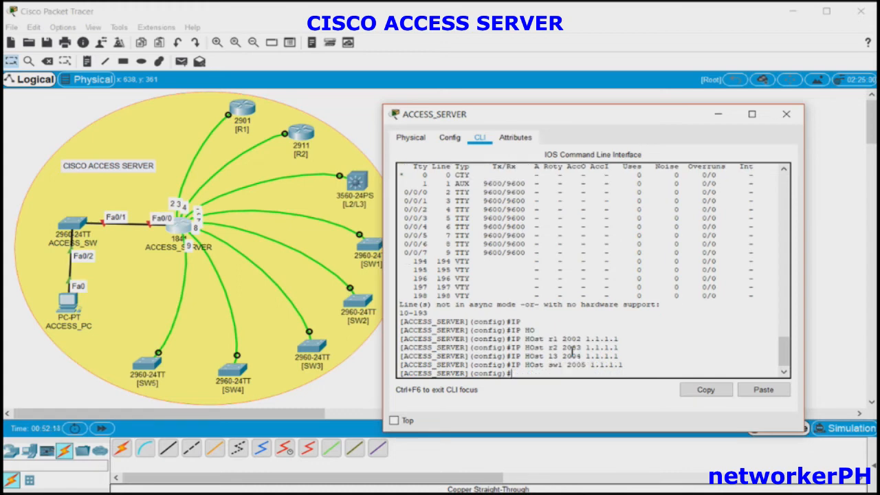
- Add an IP host entry for sw2 on port 2006 at 1.1.1.1 by editing the sw1 command
{"action": "key", "text": "Up"}
{"action": "key", "text": "Left"}
{"action": "key", "text": "Left"}
{"action": "key", "text": "Left"}
{"action": "key", "text": "Left"}
{"action": "key", "text": "Left"}
{"action": "key", "text": "Left"}
{"action": "key", "text": "Left"}
{"action": "key", "text": "Left"}
{"action": "key", "text": "BackSpace"}
{"action": "type", "text": "6"}
{"action": "key", "text": "Left"}
{"action": "key", "text": "Left"}
{"action": "key", "text": "Left"}
{"action": "key", "text": "Left"}
{"action": "key", "text": "Left"}
{"action": "key", "text": "BackSpace"}
{"action": "type", "text": "2"}
{"action": "key", "text": "Return"}
- Add an IP host entry for sw3 on port 2007 at 1.1.1.1 by editing the sw2 command
{"action": "key", "text": "Up"}
{"action": "key", "text": "Left"}
{"action": "key", "text": "Left"}
{"action": "key", "text": "Left"}
{"action": "key", "text": "Left"}
{"action": "key", "text": "Left"}
{"action": "key", "text": "Left"}
{"action": "key", "text": "Left"}
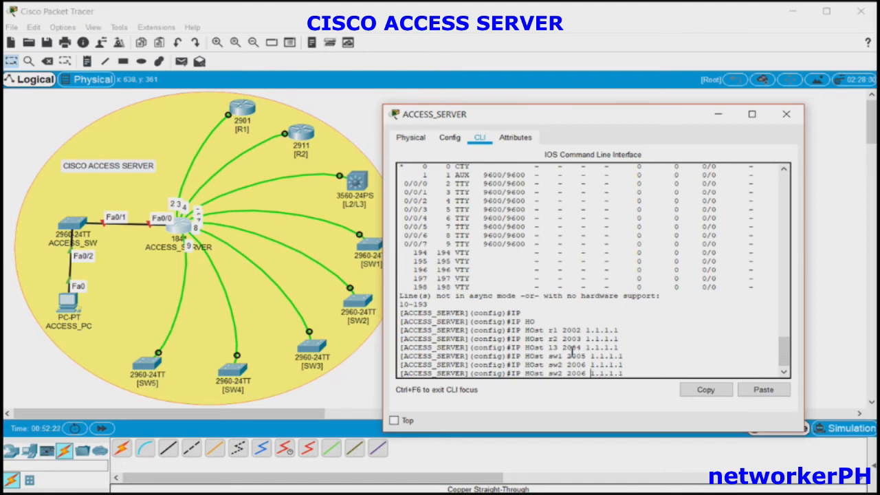
{"action": "key", "text": "Left"}
{"action": "key", "text": "BackSpace"}
{"action": "type", "text": "7"}
{"action": "key", "text": "Left"}
{"action": "key", "text": "BackSpace"}
{"action": "type", "text": "3"}
{"action": "key", "text": "Return"}
- Add an IP host entry for sw4 on port 2008 at 1.1.1.1 by editing the sw3 command
{"action": "key", "text": "Up"}
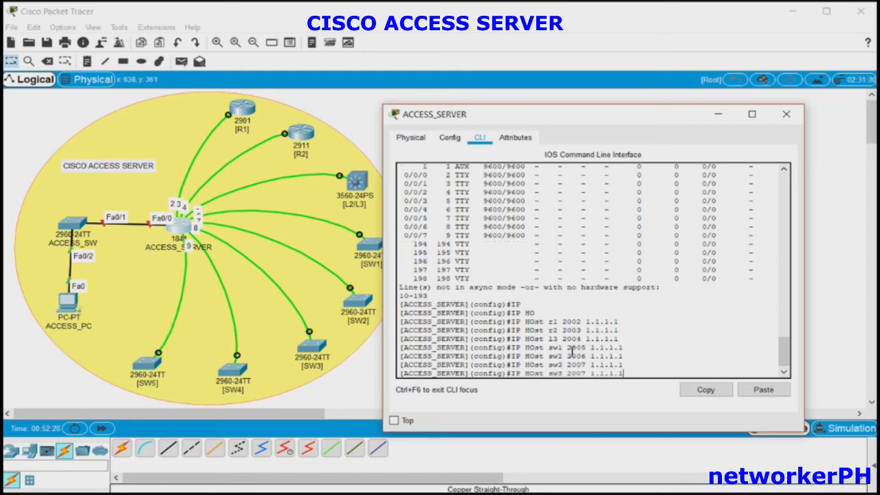
{"action": "key", "text": "Left"}
{"action": "key", "text": "Left"}
{"action": "key", "text": "Left"}
{"action": "key", "text": "Left"}
{"action": "key", "text": "Left"}
{"action": "key", "text": "Left"}
{"action": "key", "text": "Left"}
{"action": "key", "text": "Left"}
{"action": "key", "text": "BackSpace"}
{"action": "type", "text": "8"}
{"action": "key", "text": "Left"}
{"action": "key", "text": "Left"}
{"action": "key", "text": "Left"}
{"action": "key", "text": "Left"}
{"action": "key", "text": "Left"}
{"action": "key", "text": "Left"}
{"action": "key", "text": "BackSpace"}
{"action": "type", "text": "w4"}
{"action": "key", "text": "Return"}
- Add an IP host entry for sw5 on port 2009 at 1.1.1.1 by editing the sw4 command
{"action": "key", "text": "Up"}
{"action": "key", "text": "Left"}
{"action": "key", "text": "Left"}
{"action": "key", "text": "Left"}
{"action": "key", "text": "Left"}
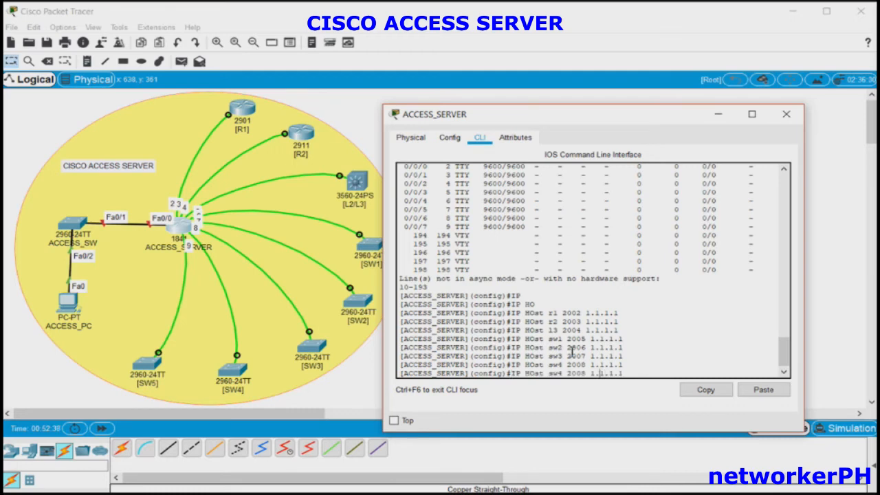
{"action": "key", "text": "Left"}
{"action": "key", "text": "BackSpace"}
{"action": "type", "text": "9"}
{"action": "key", "text": "Left"}
{"action": "key", "text": "Left"}
{"action": "key", "text": "Left"}
{"action": "key", "text": "Left"}
{"action": "key", "text": "Left"}
{"action": "key", "text": "BackSpace"}
{"action": "type", "text": "5"}
{"action": "key", "text": "Return"}
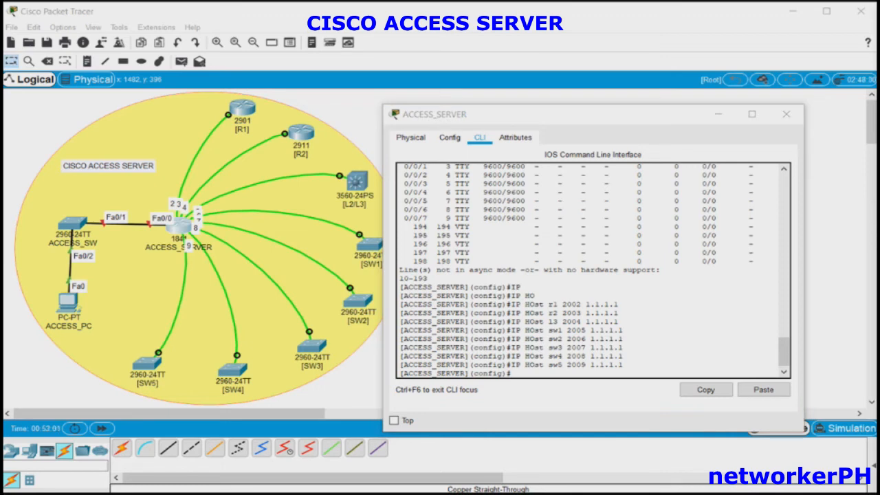
{"action": "left_click", "coordinate": [528, 373]}
{"action": "type", "text": "1"}
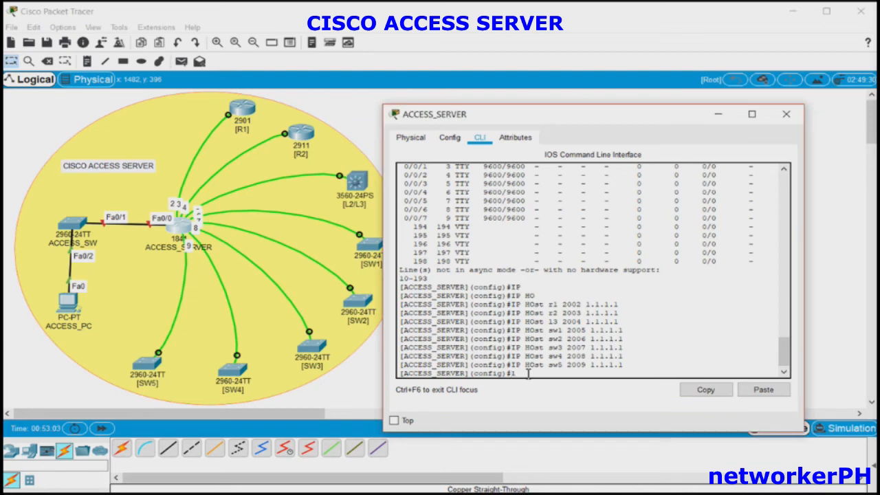
{"action": "type", "text": "in"}
{"action": "key", "text": "Tab"}
{"action": "type", "text": "2 9"}
{"action": "key", "text": "Return"}
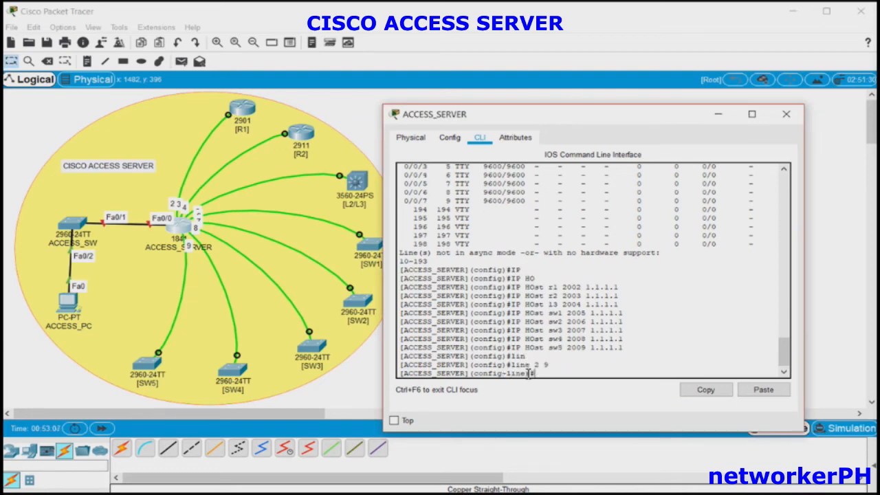
{"action": "type", "text": "exiy"}
{"action": "key", "text": "Return"}
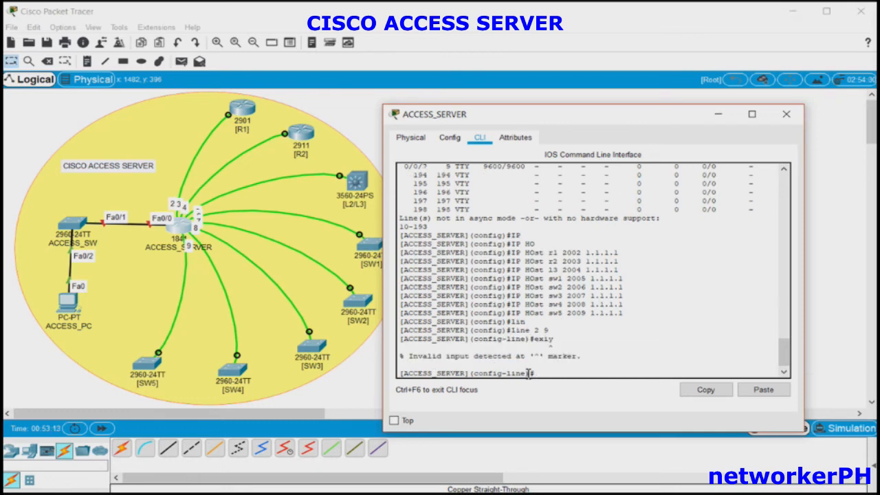
{"action": "type", "text": "l"}
{"action": "key", "text": "BackSpace"}
{"action": "type", "text": "exi"}
{"action": "key", "text": "Return"}
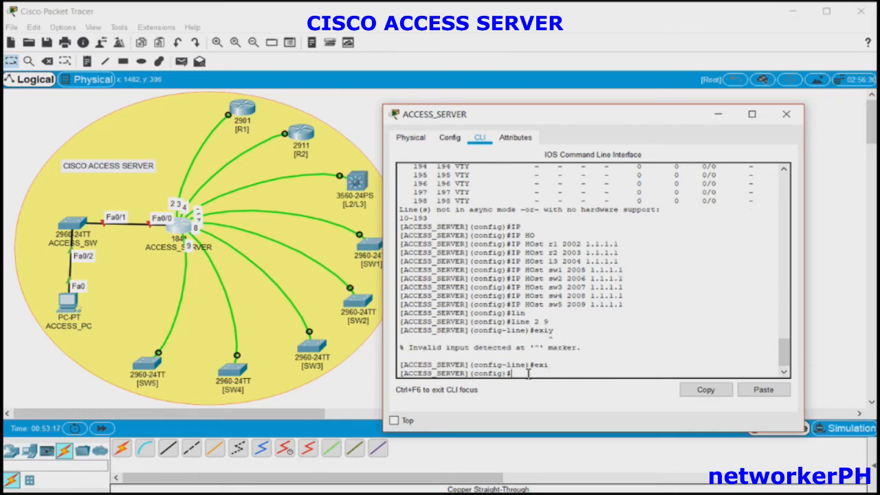
- Configure TTY lines 2 through 9 on the access server to accept Telnet as the input transport
{"action": "type", "text": "line tt"}
{"action": "key", "text": "Tab"}
{"action": "type", "text": "2 9"}
{"action": "key", "text": "Return"}
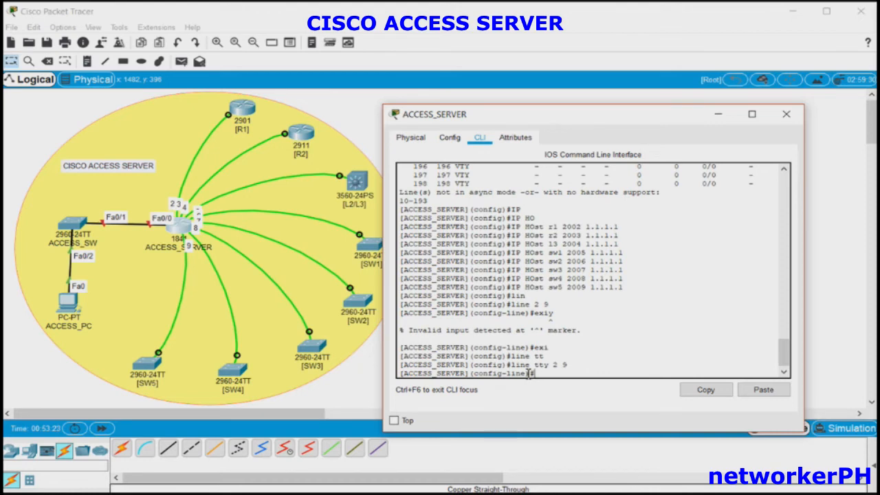
{"action": "type", "text": "tran"}
{"action": "key", "text": "Tab"}
{"action": "type", "text": "in"}
{"action": "key", "text": "Tab"}
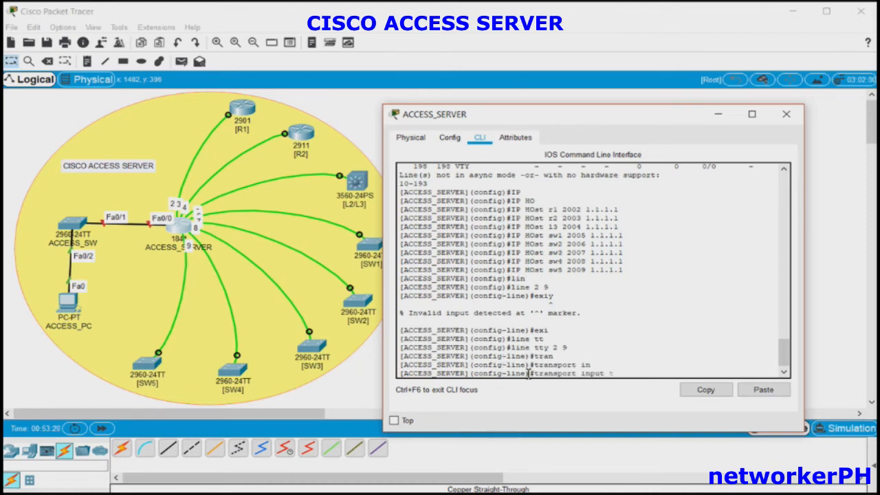
{"action": "type", "text": "telnet"}
{"action": "key", "text": "Tab"}
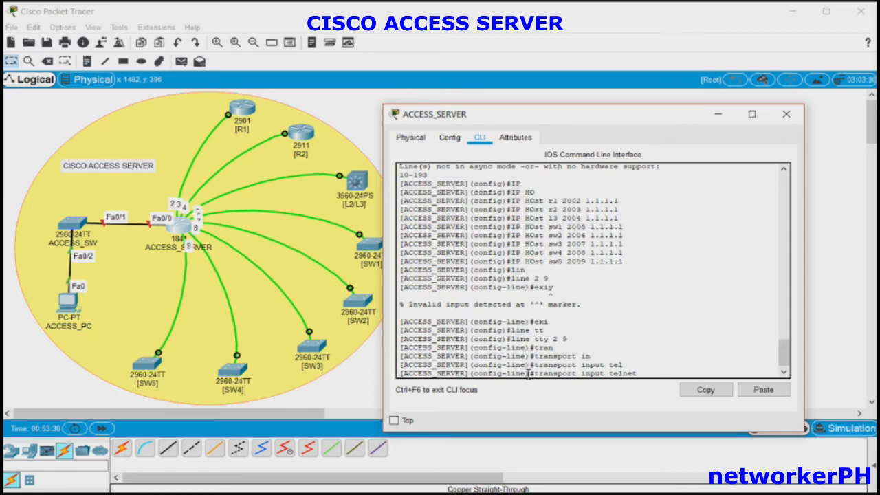
{"action": "key", "text": "Return"}
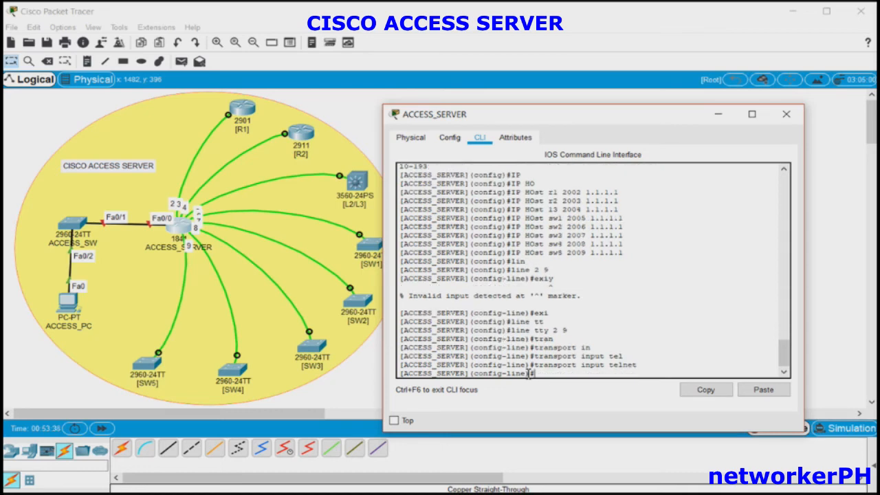
- Set the exec-timeout of TTY lines 2 through 9 to 0 0 and disable their login requirement
{"action": "type", "text": "exe"}
{"action": "key", "text": "Tab"}
{"action": "type", "text": "0 0"}
{"action": "key", "text": "Return"}
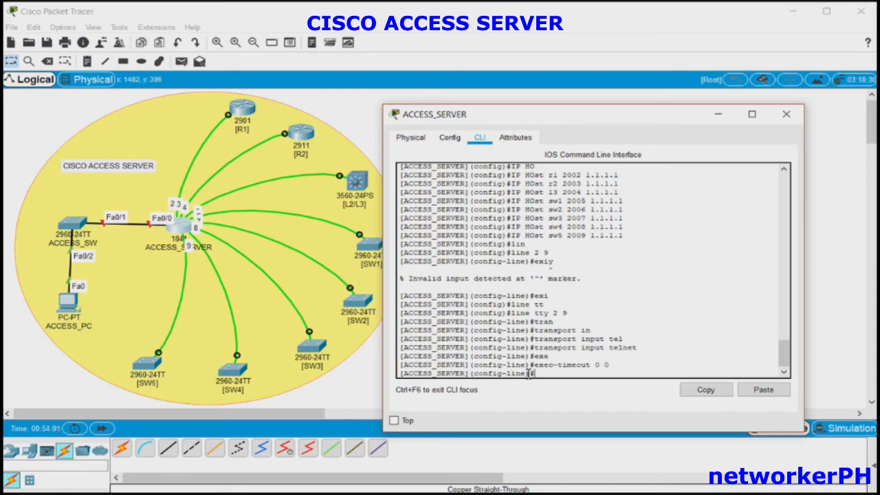
{"action": "type", "text": "no logi"}
{"action": "key", "text": "Tab"}
{"action": "key", "text": "Return"}
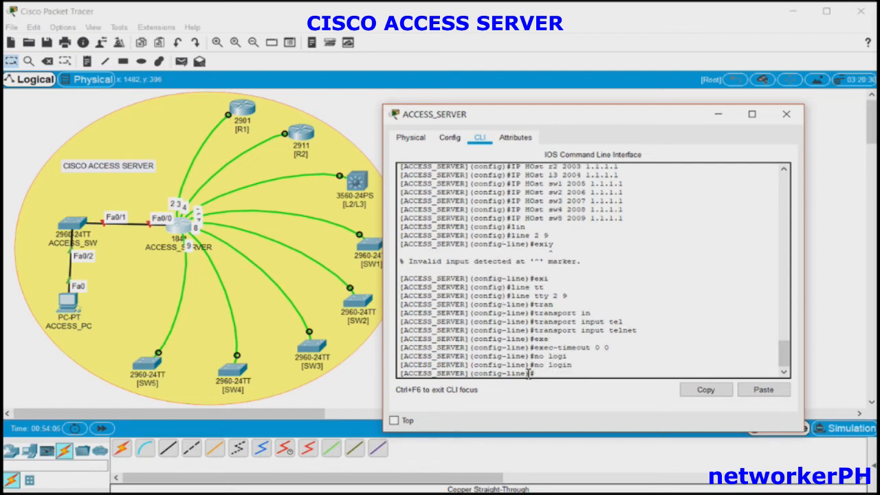
- Leave line configuration mode and save the access server's running configuration with do wr
{"action": "type", "text": "exit"}
{"action": "key", "text": "Return"}
{"action": "type", "text": "do wr"}
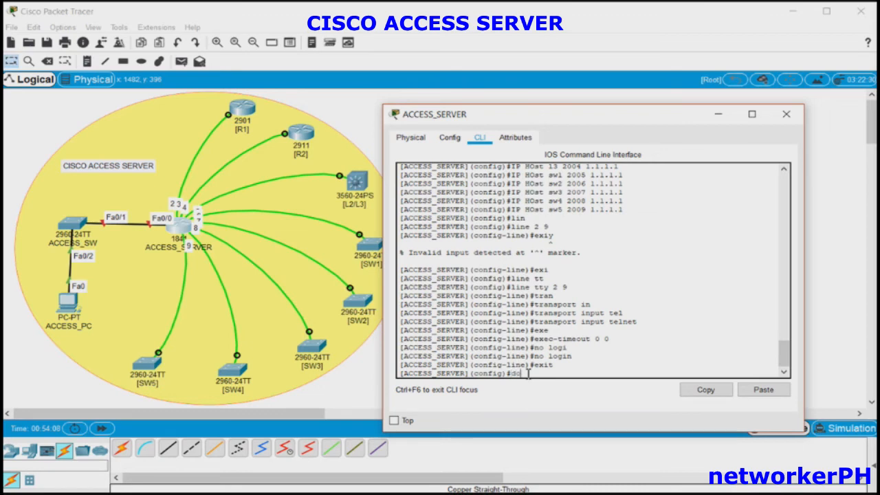
{"action": "key", "text": "Return"}
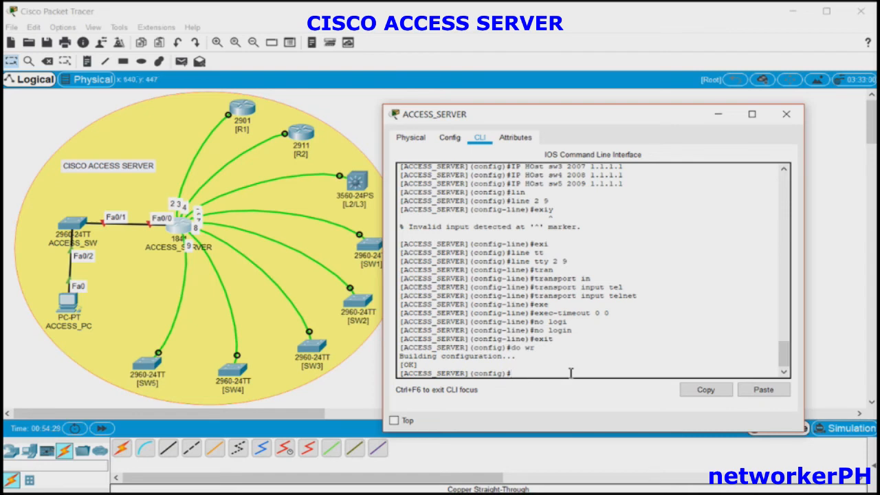
- Assign IP address 192.168.0.1 with mask 255.255.255.252 to interface f0/0 on the access server
{"action": "type", "text": "inter"}
{"action": "key", "text": "Tab"}
{"action": "type", "text": "f0/0"}
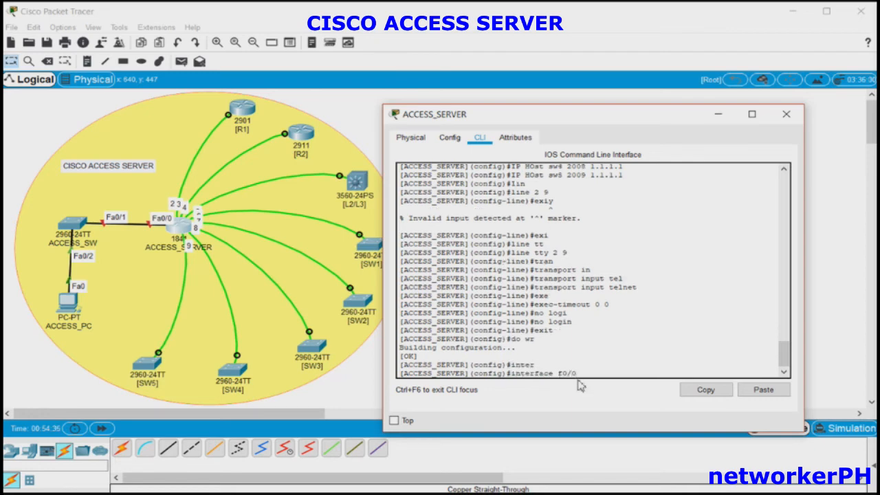
{"action": "key", "text": "Return"}
{"action": "type", "text": "ip add"}
{"action": "key", "text": "Tab"}
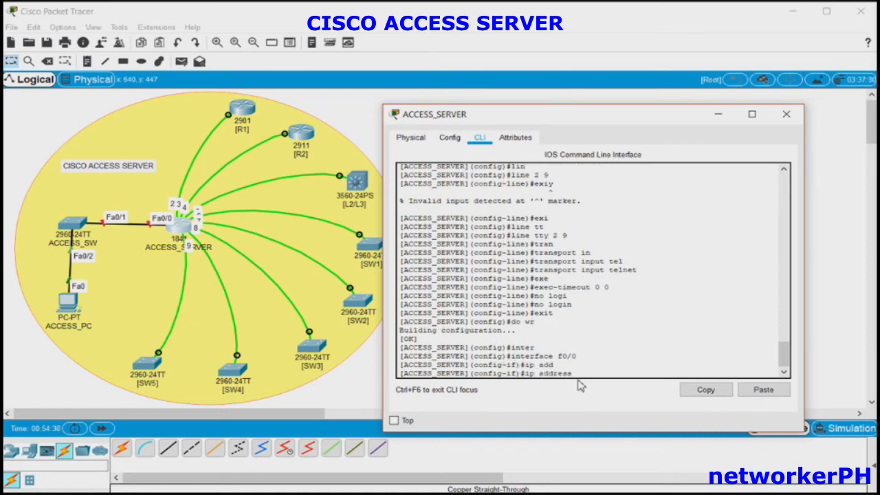
{"action": "type", "text": "192.168.0.1 255.255.255.252"}
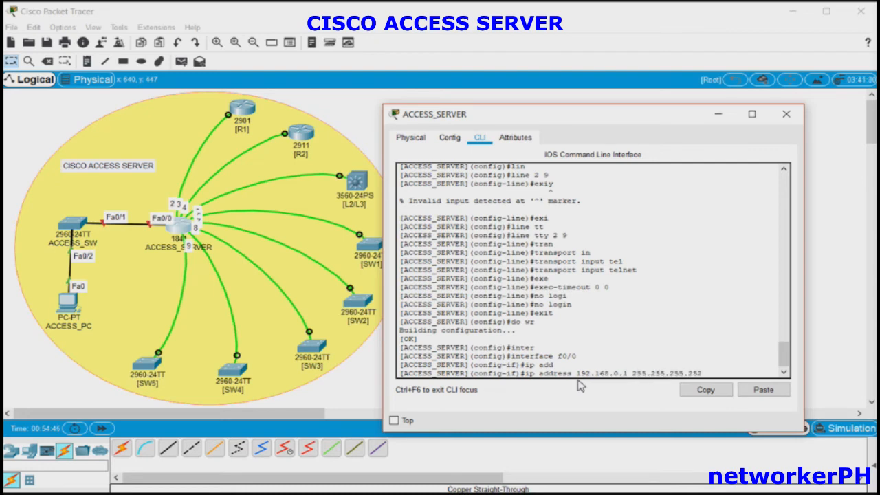
{"action": "key", "text": "Return"}
- Bring up interface f0/0 with no shutdown and leave interface configuration mode
{"action": "type", "text": "no shut"}
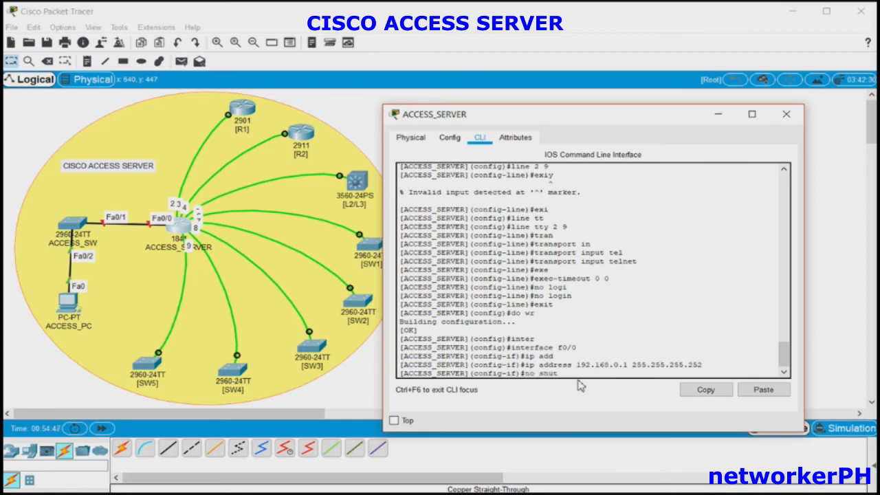
{"action": "key", "text": "Tab"}
{"action": "key", "text": "Return"}
{"action": "key", "text": "Return"}
{"action": "key", "text": "Return"}
{"action": "key", "text": "Return"}
{"action": "type", "text": "exit"}
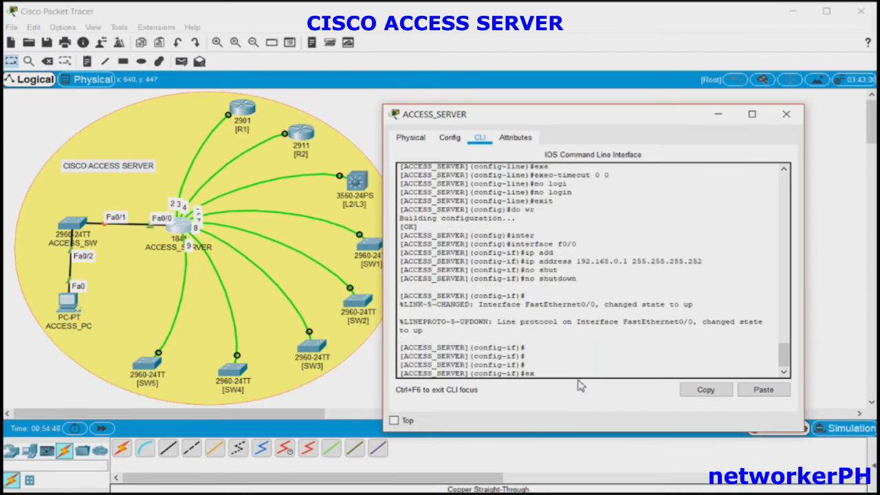
{"action": "key", "text": "Return"}
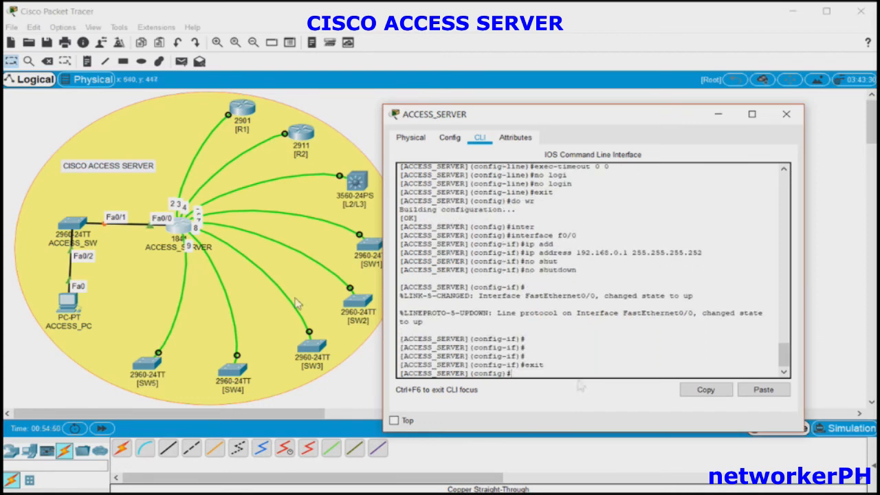
- Give ACCESS_PC the static IP address 192.168.0.2 with subnet mask 255.255.255.252
{"action": "left_click", "coordinate": [73, 309]}
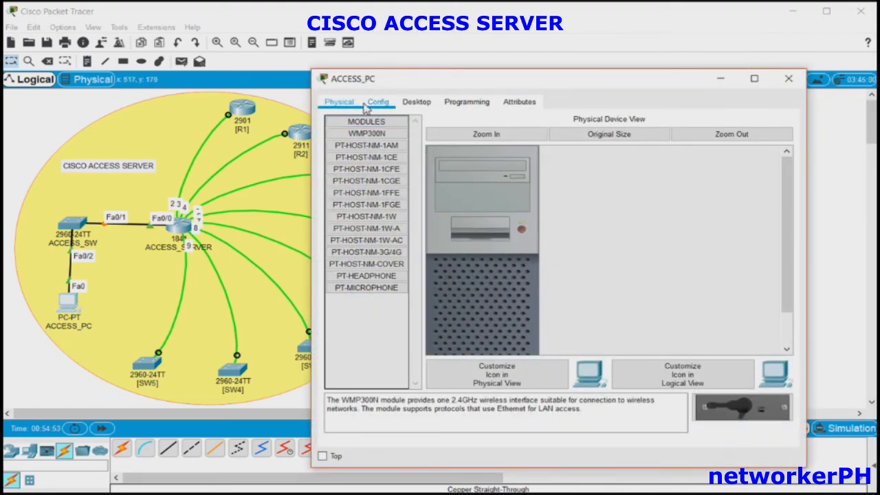
{"action": "left_click", "coordinate": [408, 102]}
{"action": "left_click", "coordinate": [369, 146]}
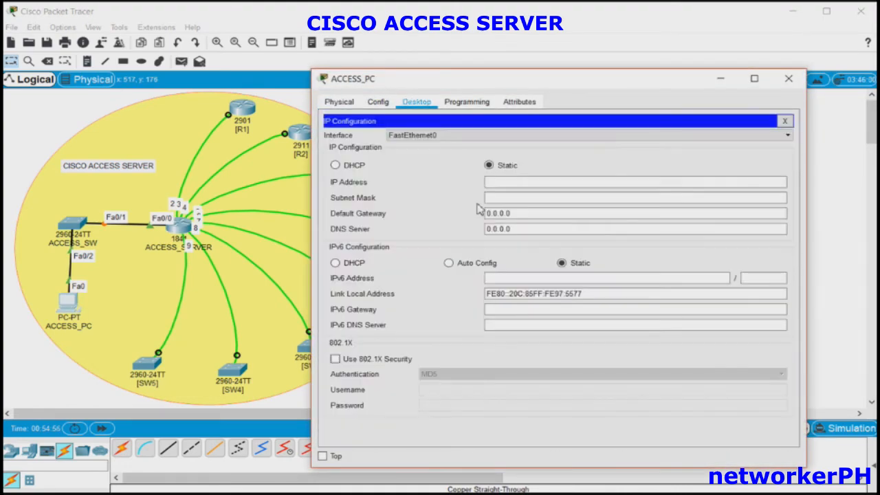
{"action": "left_click", "coordinate": [522, 184]}
{"action": "type", "text": "192"}
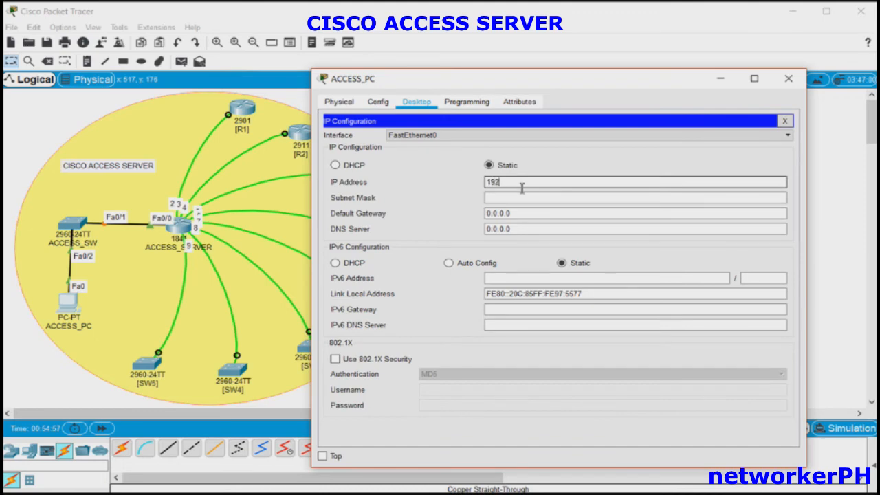
{"action": "type", "text": ".168.0.2"}
{"action": "key", "text": "Tab"}
{"action": "key", "text": "End"}
{"action": "key", "text": "BackSpace"}
{"action": "type", "text": "252"}
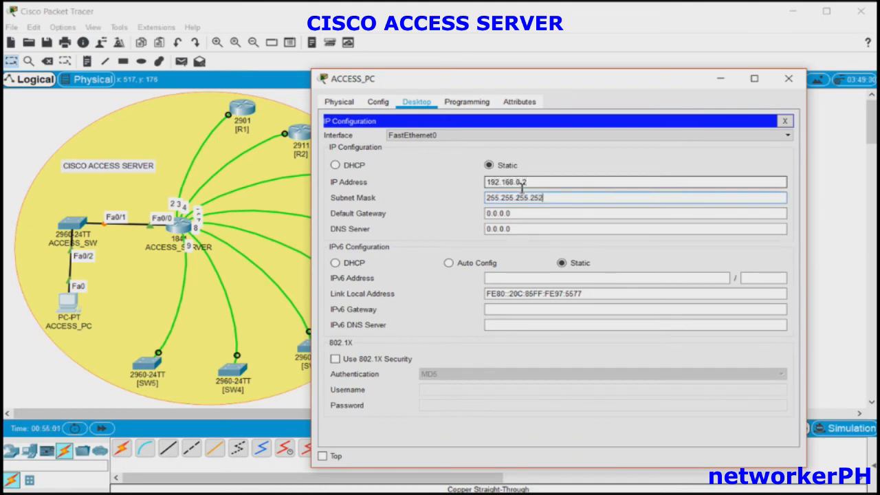
- Set ACCESS_PC's default gateway to 192.168.0.1 and close its IP configuration
{"action": "key", "text": "Tab"}
{"action": "type", "text": "192.168.0.1"}
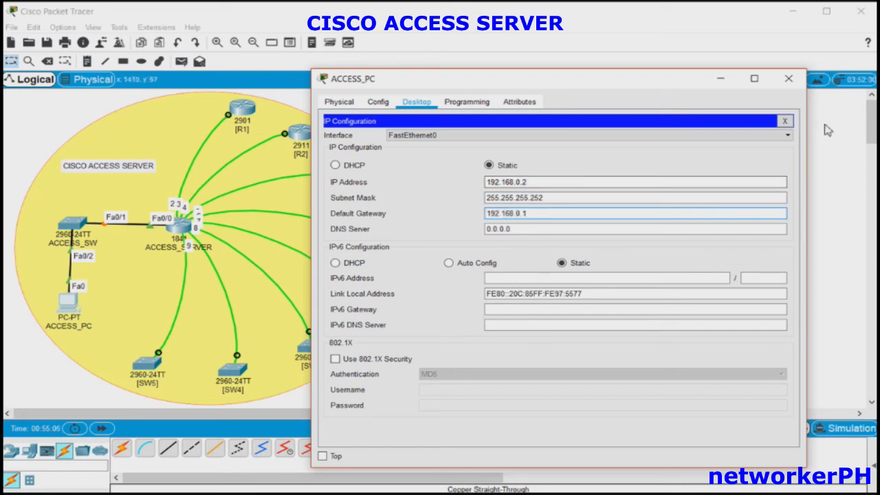
{"action": "left_click", "coordinate": [784, 121]}
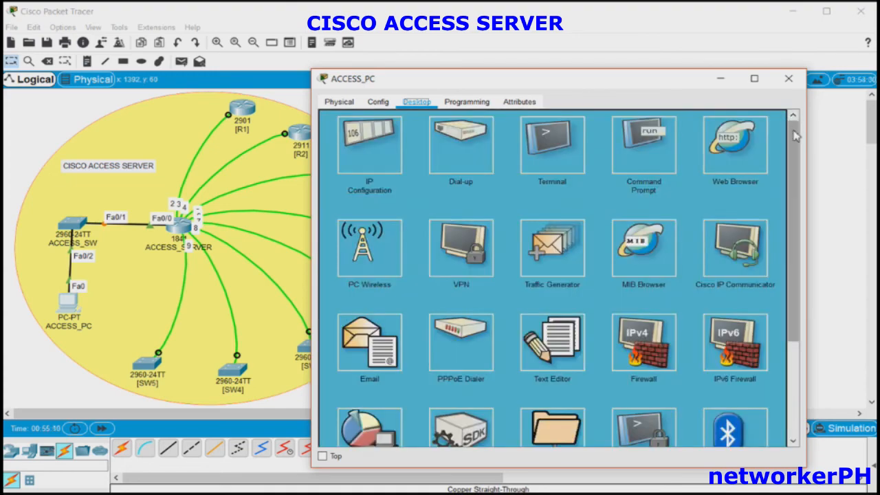
- Start an SSH connection from ACCESS_PC to 192.168.0.1 with the username networkerph
{"action": "left_click_drag", "start_coordinate": [795, 135], "coordinate": [792, 256]}
{"action": "left_click", "coordinate": [633, 291]}
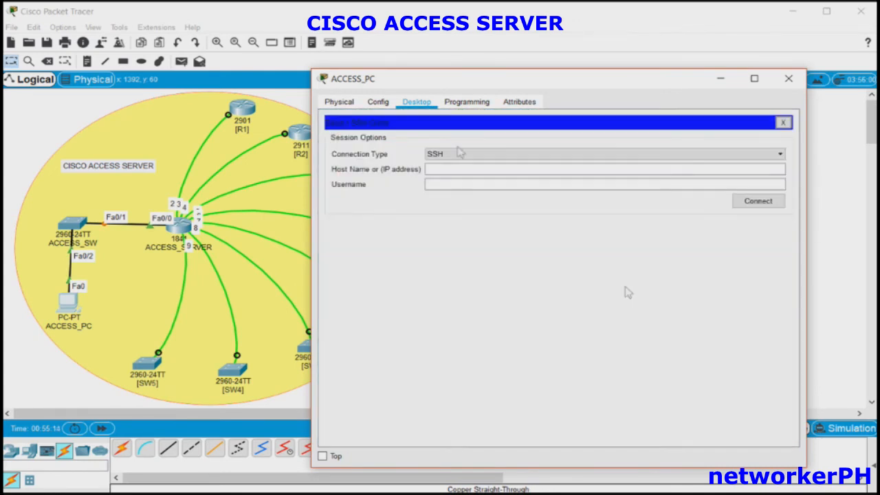
{"action": "left_click", "coordinate": [451, 169]}
{"action": "type", "text": "192"}
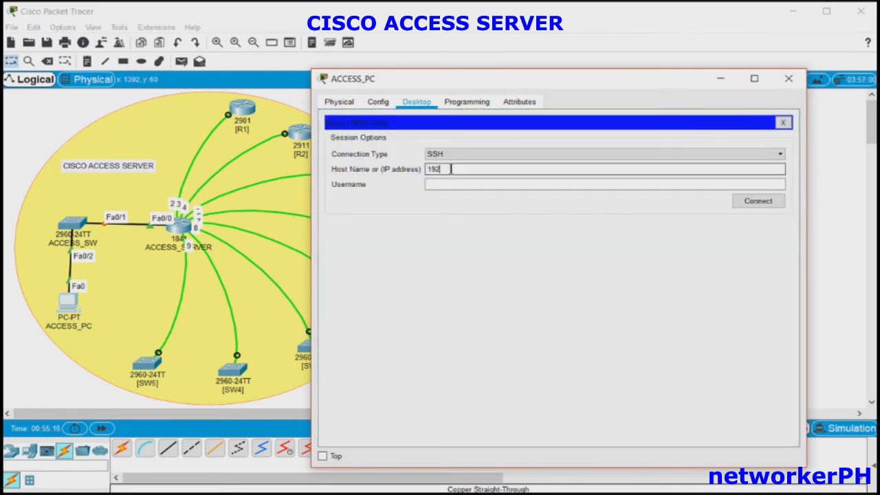
{"action": "type", "text": ".168.0.1"}
{"action": "key", "text": "Tab"}
{"action": "type", "text": "networkerph"}
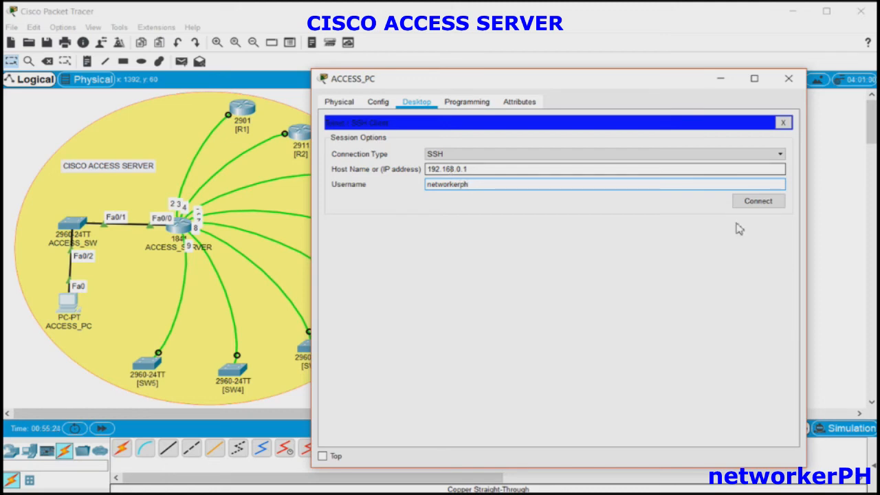
{"action": "left_click", "coordinate": [750, 203]}
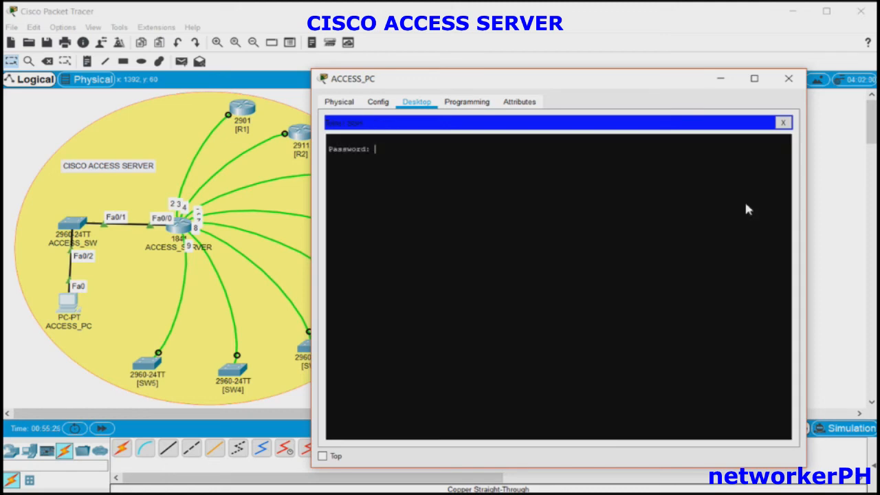
- Enter the account password to log in to the access server over SSH
{"action": "key", "text": "Return"}
{"action": "key", "text": "Return"}
{"action": "key", "text": "Return"}
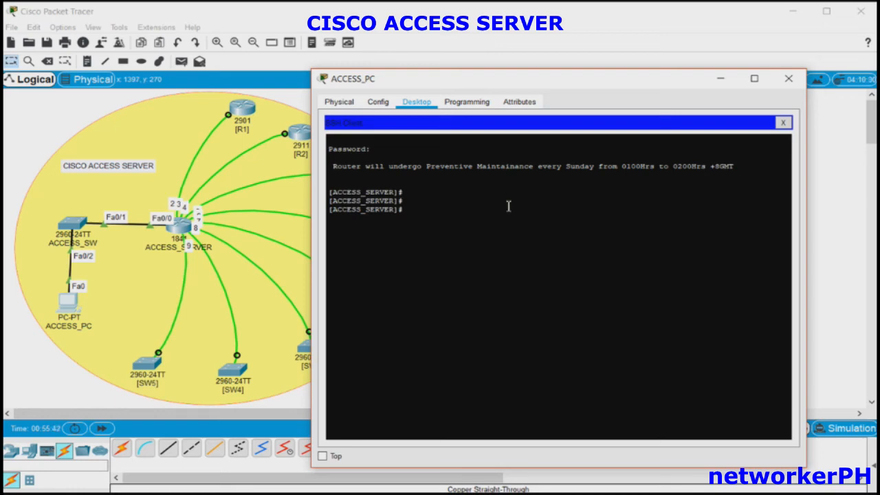
- Connect to the console of r1 from the access server and decline the initial configuration dialog
{"action": "type", "text": "r1"}
{"action": "key", "text": "Return"}
{"action": "key", "text": "Return"}
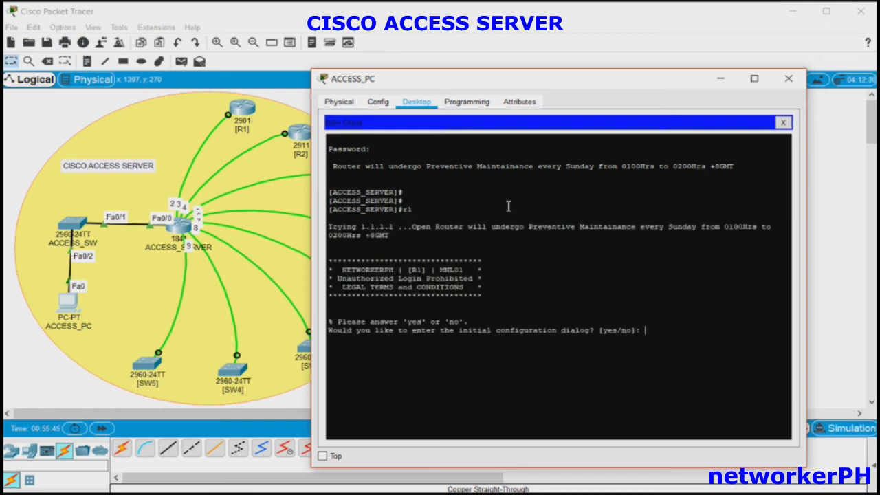
{"action": "type", "text": "no"}
{"action": "key", "text": "Return"}
{"action": "key", "text": "Return"}
- Enter privileged mode and terminal configuration mode on the first router
{"action": "type", "text": "en"}
{"action": "key", "text": "Tab"}
{"action": "key", "text": "Return"}
{"action": "type", "text": "conf"}
{"action": "key", "text": "Tab"}
{"action": "key", "text": "Return"}
{"action": "key", "text": "Return"}
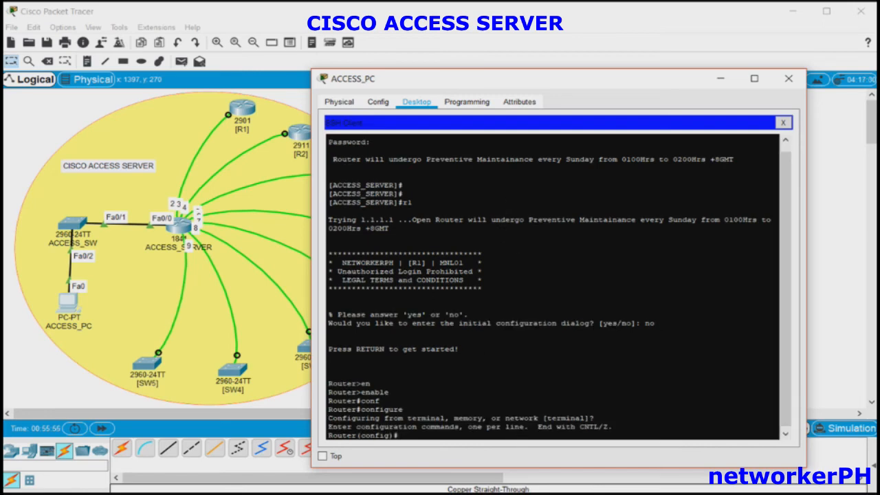
- Switch to the Basic Parameters file in Notepad, change the script's hostname to [R1], and copy the whole script
{"action": "key", "text": "alt+Tab"}
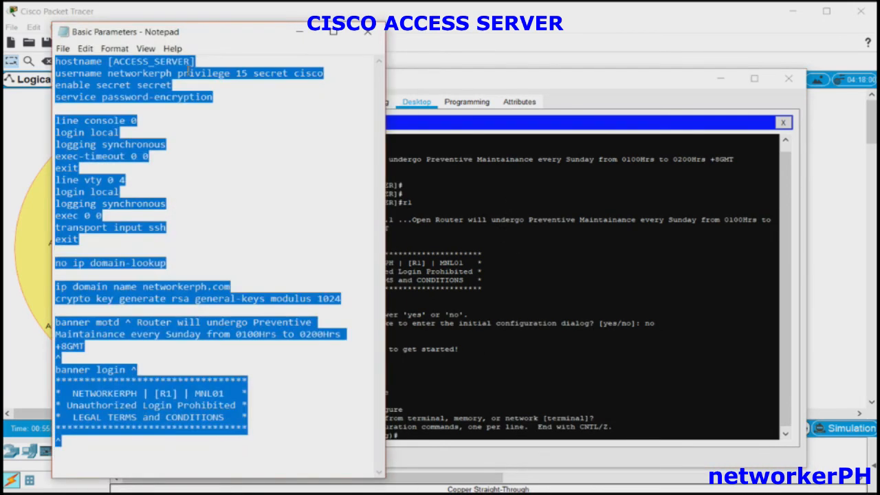
{"action": "double_click", "coordinate": [137, 61]}
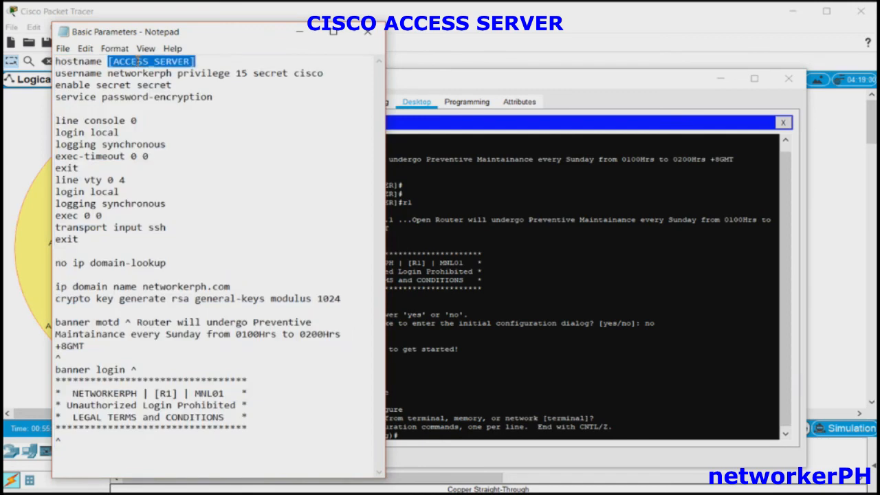
{"action": "type", "text": "[r1"}
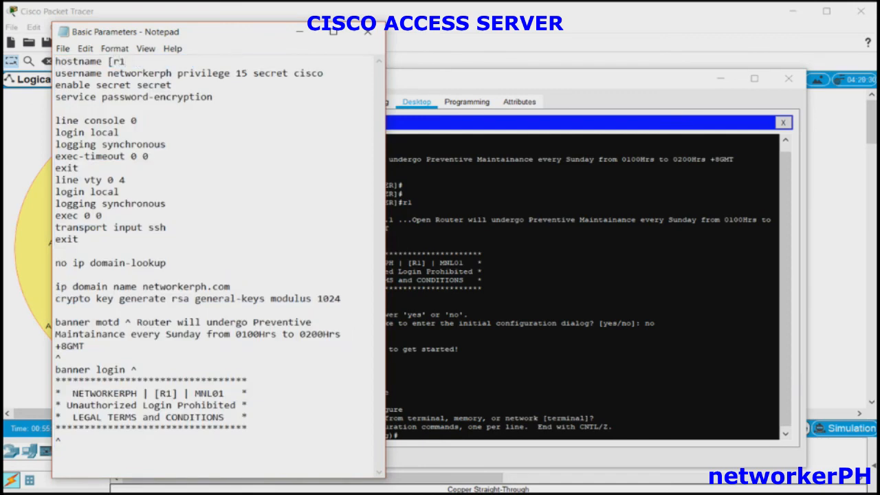
{"action": "key", "text": "BackSpace"}
{"action": "key", "text": "BackSpace"}
{"action": "type", "text": "R1]"}
{"action": "key", "text": "ctrl+a"}
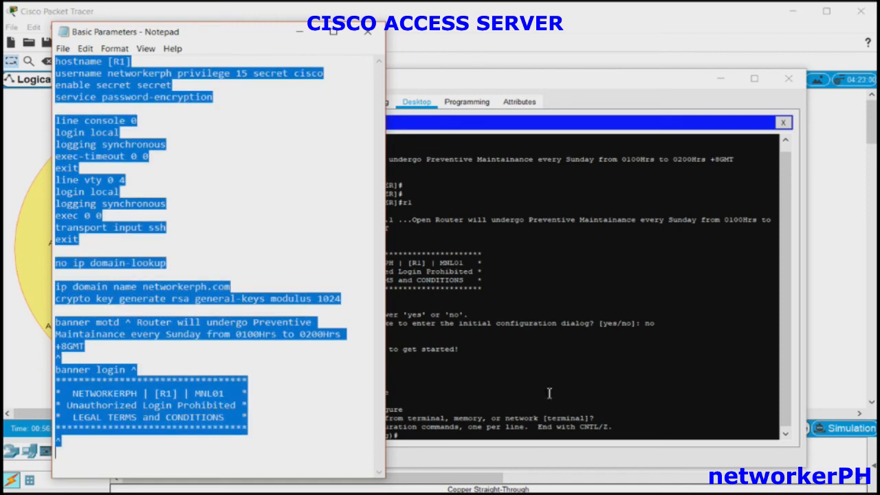
- Paste the basic parameters script into the first router's configuration session on ACCESS_PC
{"action": "left_click", "coordinate": [573, 434]}
{"action": "right_click", "coordinate": [573, 435]}
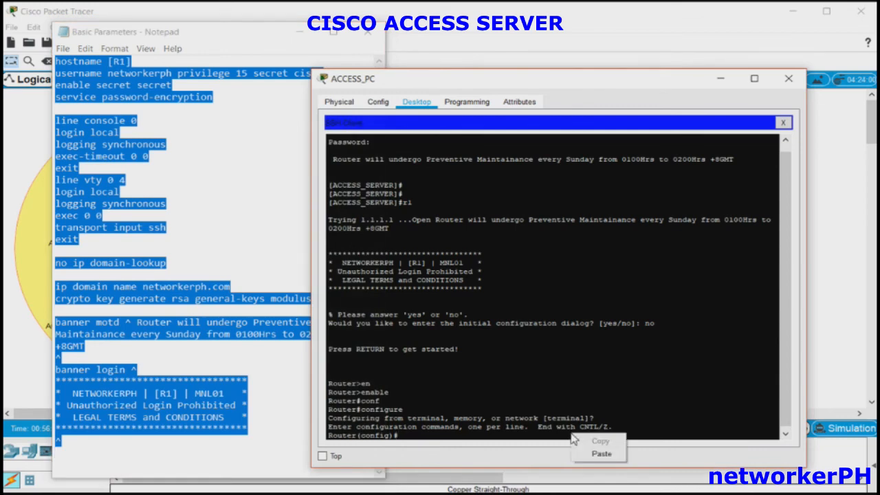
{"action": "left_click", "coordinate": [595, 454]}
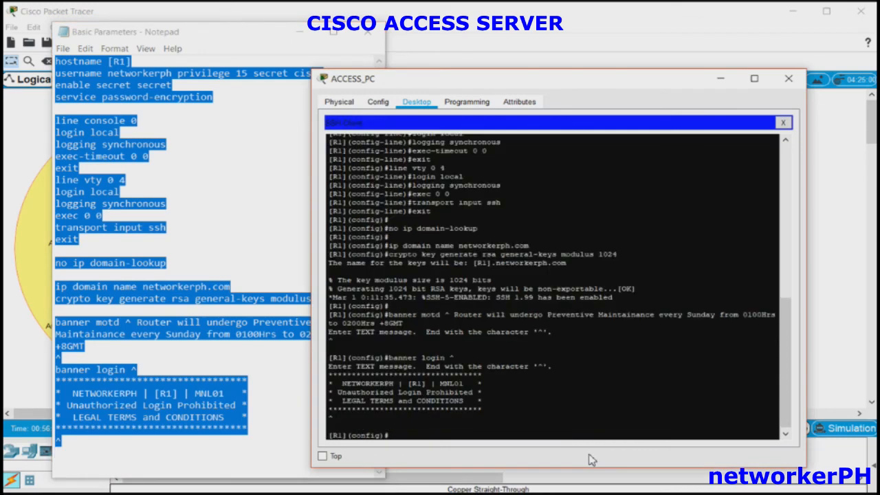
- Save R1's running configuration with do wr
{"action": "type", "text": "dow rw"}
{"action": "key", "text": "BackSpace"}
{"action": "key", "text": "BackSpace"}
{"action": "key", "text": "BackSpace"}
{"action": "key", "text": "BackSpace"}
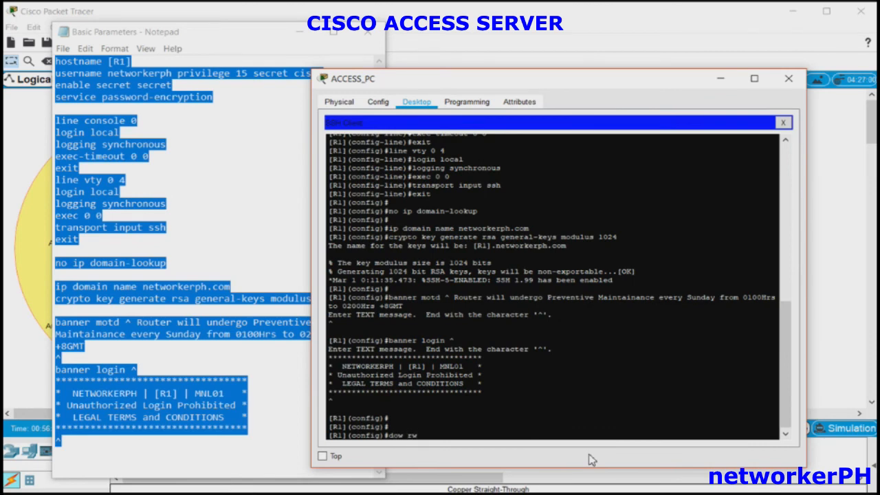
{"action": "type", "text": "wr"}
{"action": "key", "text": "Return"}
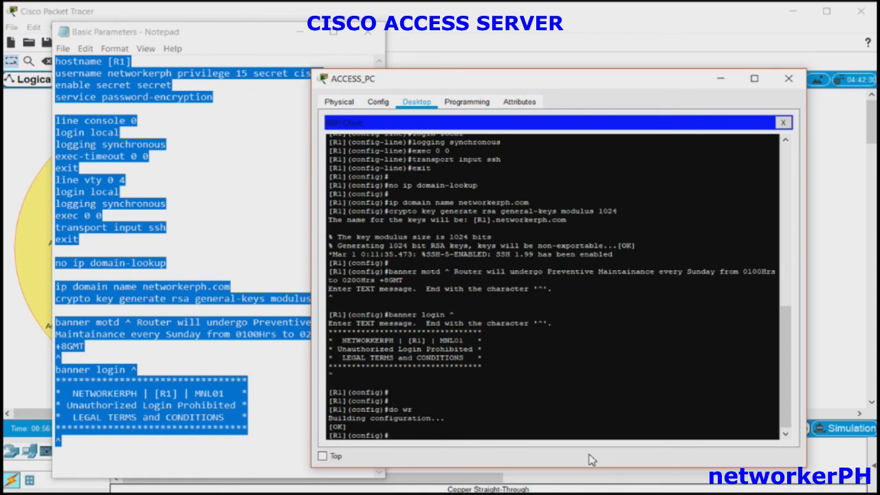
- Suspend the R1 console session to return to the access server and list its sessions with show sessions
{"action": "key", "text": "ctrl+shift+6"}
{"action": "key", "text": "x"}
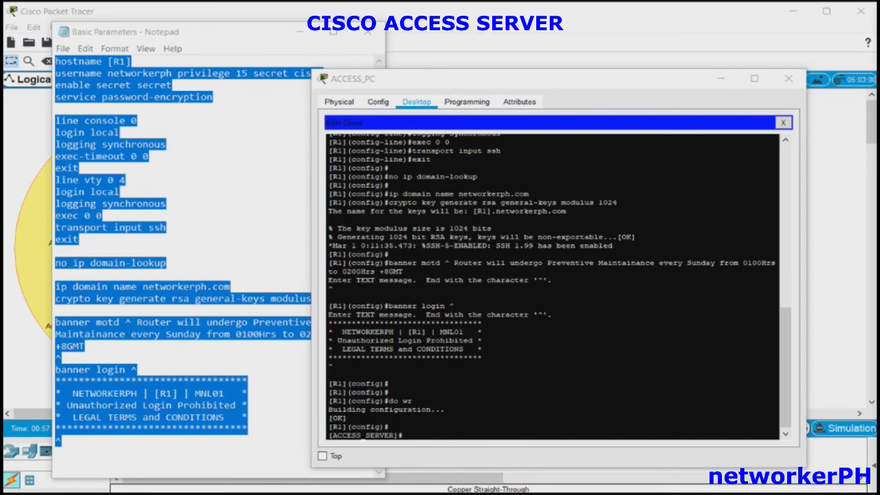
{"action": "left_click", "coordinate": [418, 428]}
{"action": "type", "text": "sho"}
{"action": "key", "text": "Tab"}
{"action": "type", "text": "sess"}
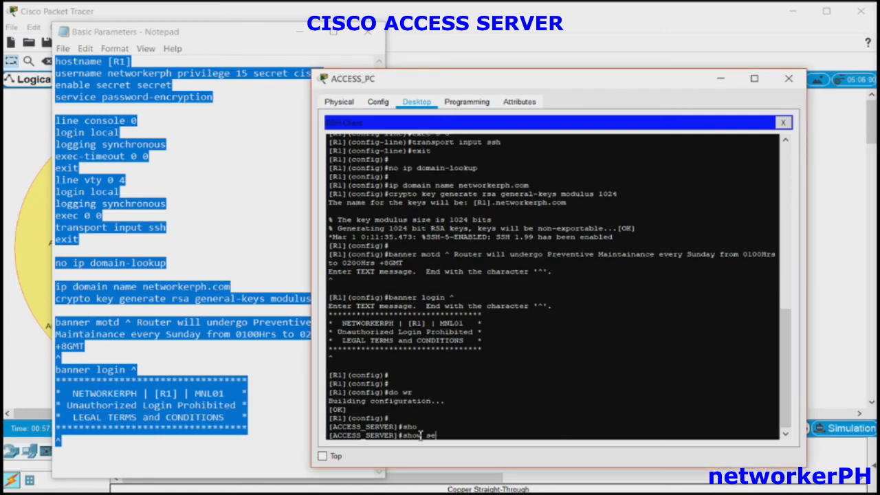
{"action": "key", "text": "Tab"}
{"action": "key", "text": "Return"}
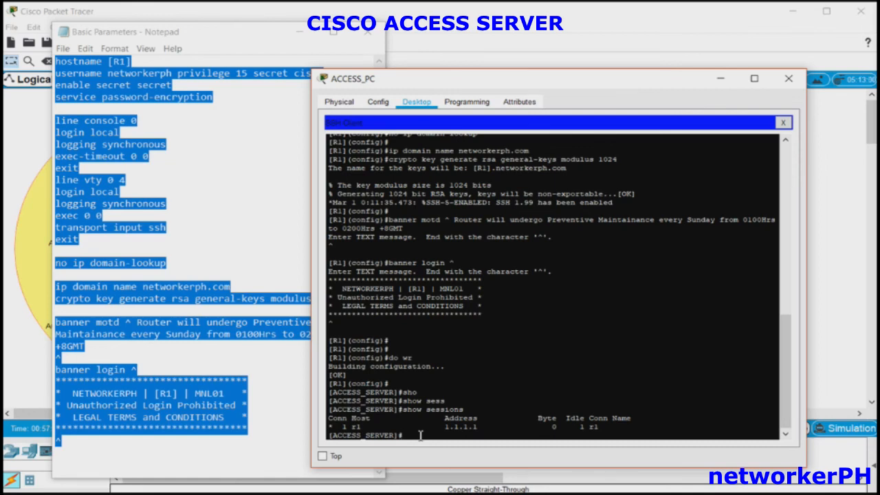
- Connect to the console of r2 from the access server and decline the initial configuration dialog
{"action": "type", "text": "r2"}
{"action": "key", "text": "Return"}
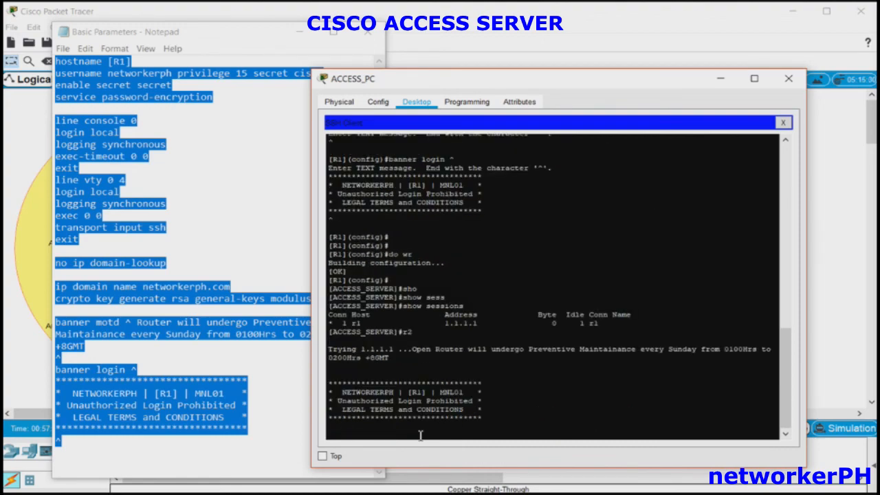
{"action": "type", "text": "no"}
{"action": "key", "text": "Return"}
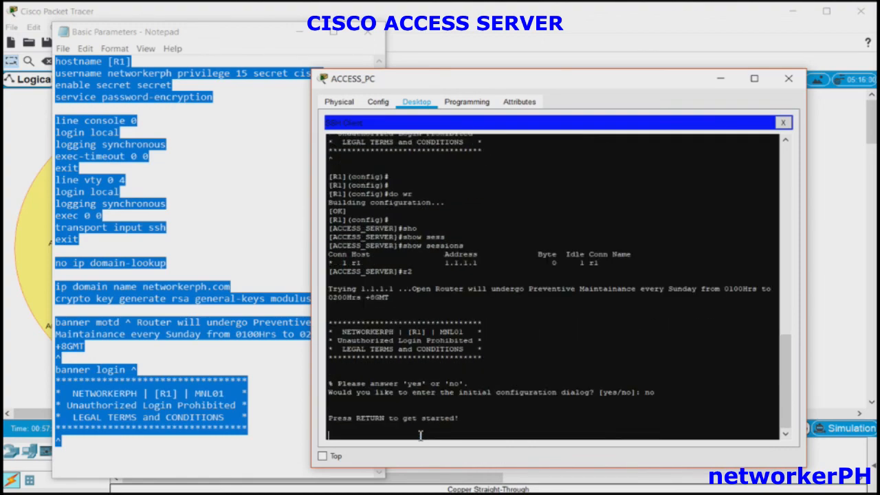
{"action": "key", "text": "Return"}
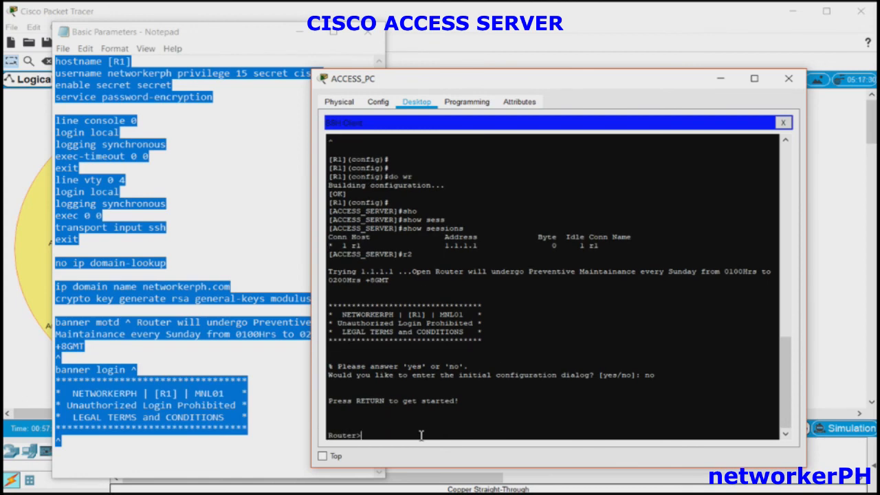
- Enter privileged mode and global configuration mode on the second router with en and conf t
{"action": "type", "text": "en"}
{"action": "key", "text": "Return"}
{"action": "type", "text": "conf t"}
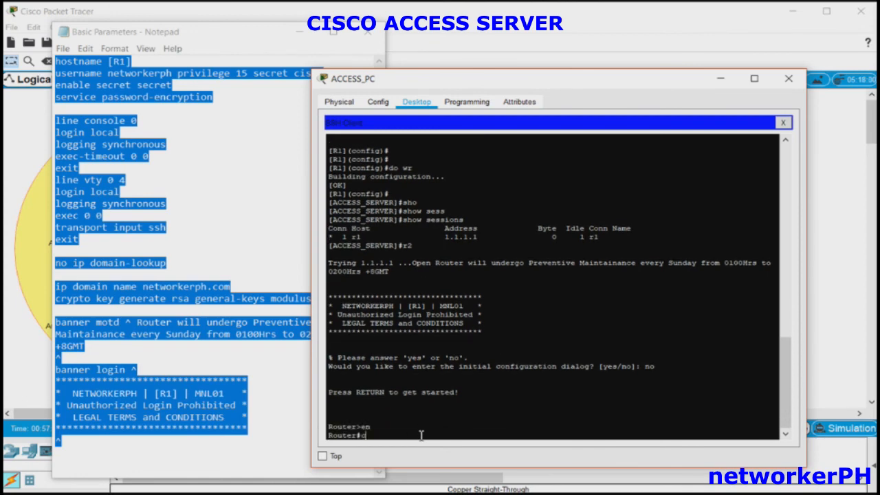
{"action": "key", "text": "Return"}
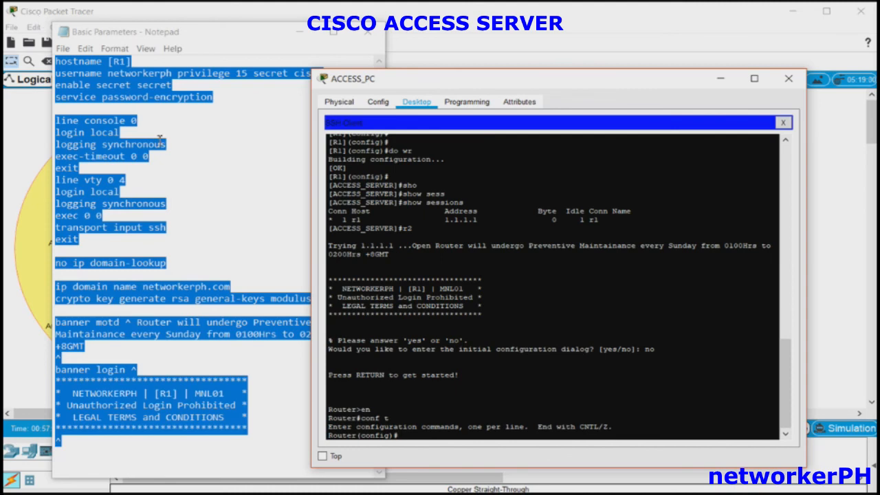
- Change the hostname in the Basic Parameters script to [R2] and paste the whole script, including the user and enable secrets, into the r2 console
{"action": "left_click", "coordinate": [125, 62]}
{"action": "key", "text": "BackSpace"}
{"action": "type", "text": "2"}
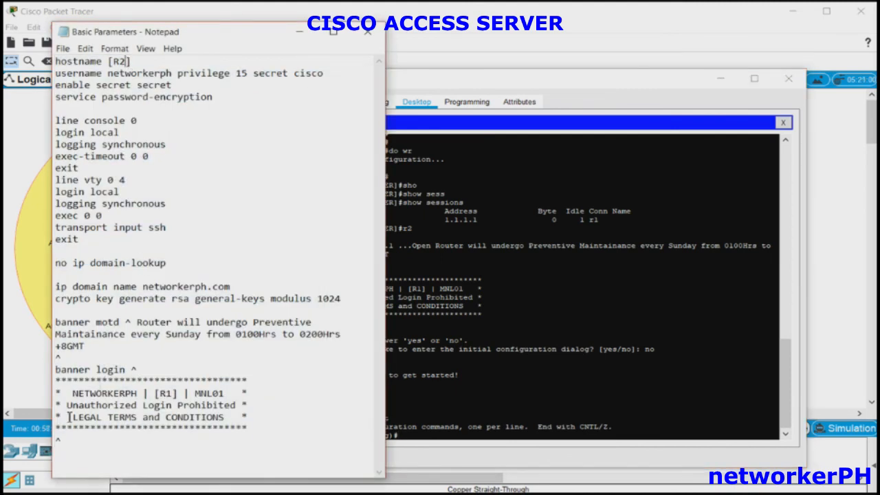
{"action": "left_click_drag", "start_coordinate": [69, 435], "coordinate": [45, 62]}
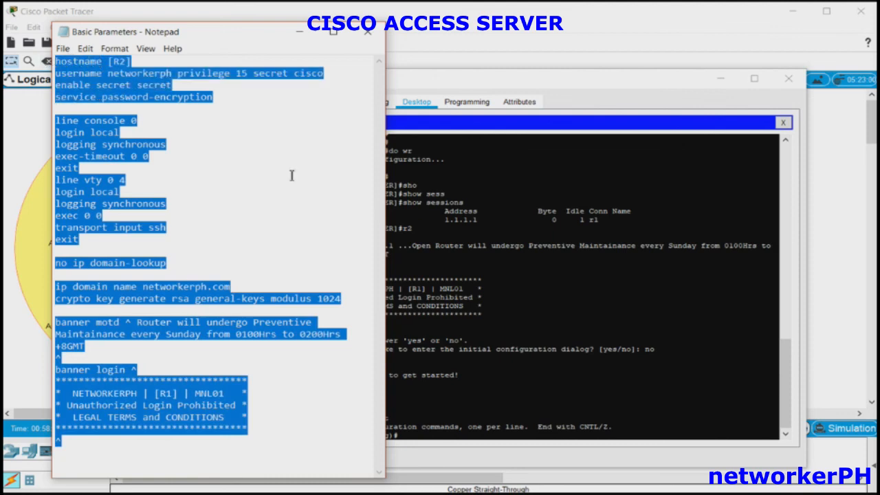
{"action": "right_click", "coordinate": [435, 438]}
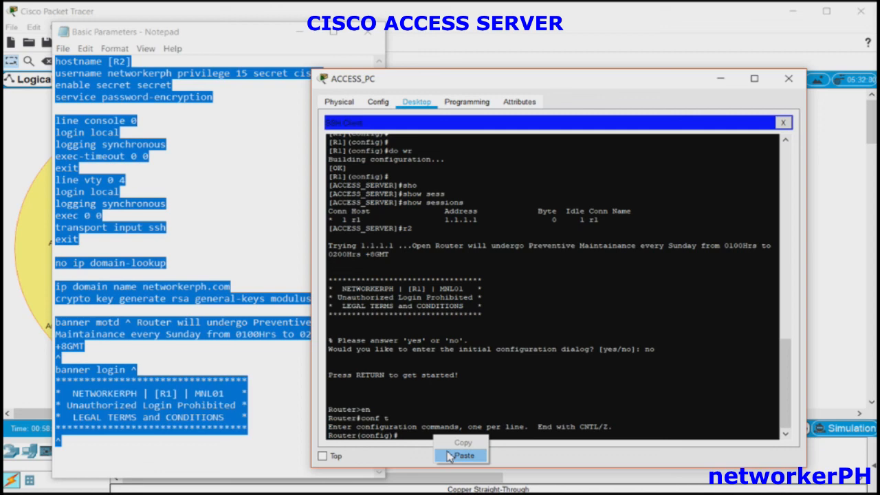
{"action": "left_click", "coordinate": [460, 455]}
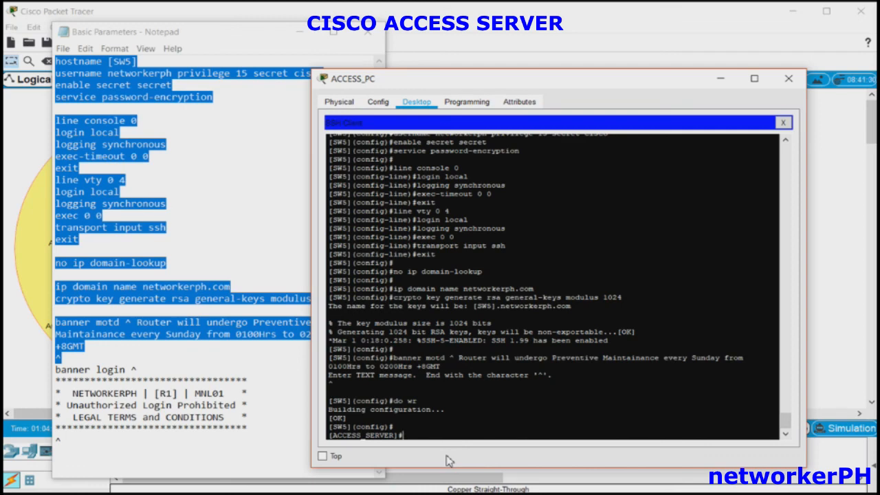
- Try to connect to r1 from the access server, and list the host table with show hosts
{"action": "key", "text": "Return"}
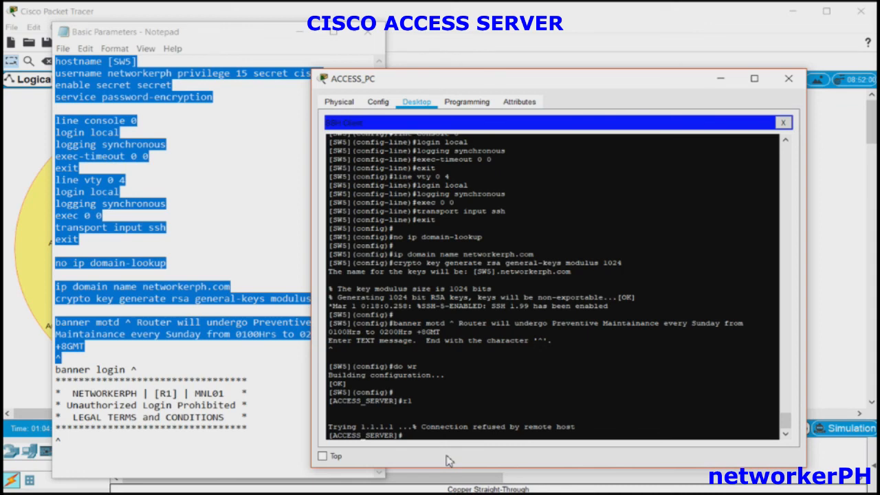
{"action": "type", "text": "sho"}
{"action": "key", "text": "Tab"}
{"action": "type", "text": "hos"}
{"action": "key", "text": "Tab"}
{"action": "key", "text": "Return"}
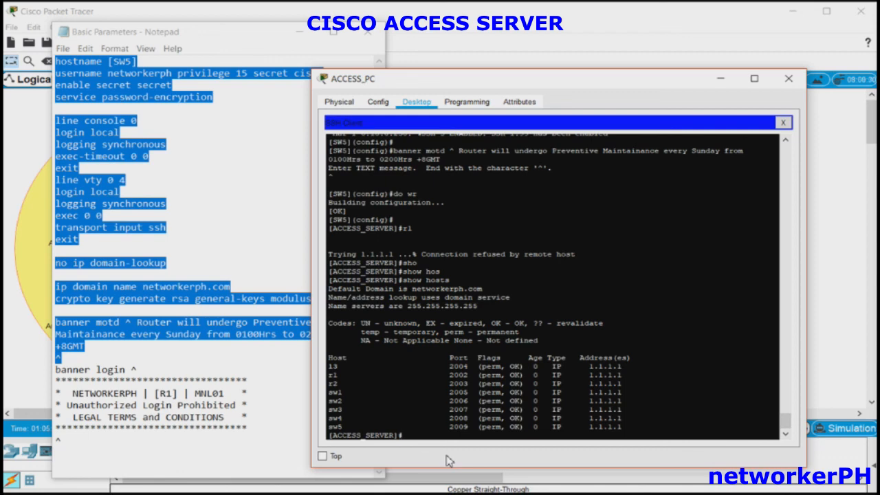
- Clear the access server's line for r1 with clear line tty 2 and confirm the reset
{"action": "type", "text": "slea"}
{"action": "key", "text": "Tab"}
{"action": "type", "text": "tt"}
{"action": "key", "text": "Tab"}
{"action": "key", "text": "BackSpace"}
{"action": "key", "text": "BackSpace"}
{"action": "key", "text": "BackSpace"}
{"action": "type", "text": "li"}
{"action": "key", "text": "Tab"}
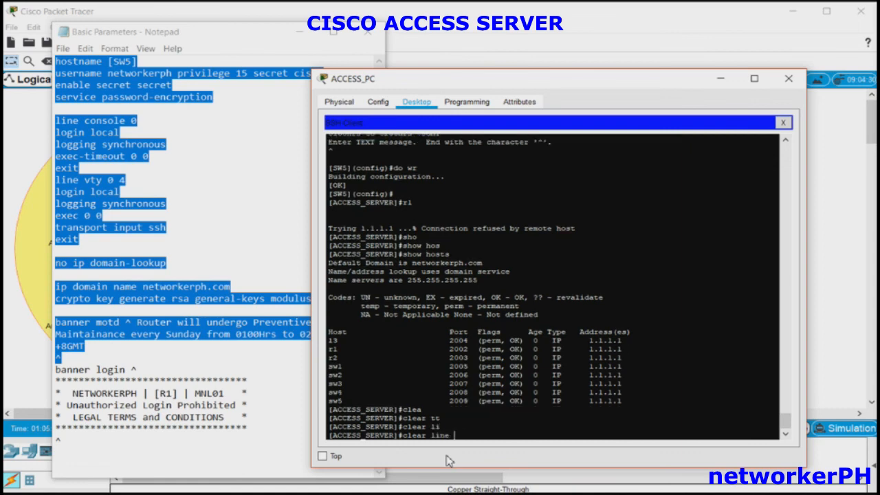
{"action": "type", "text": "tty 2"}
{"action": "key", "text": "Tab"}
{"action": "type", "text": "2"}
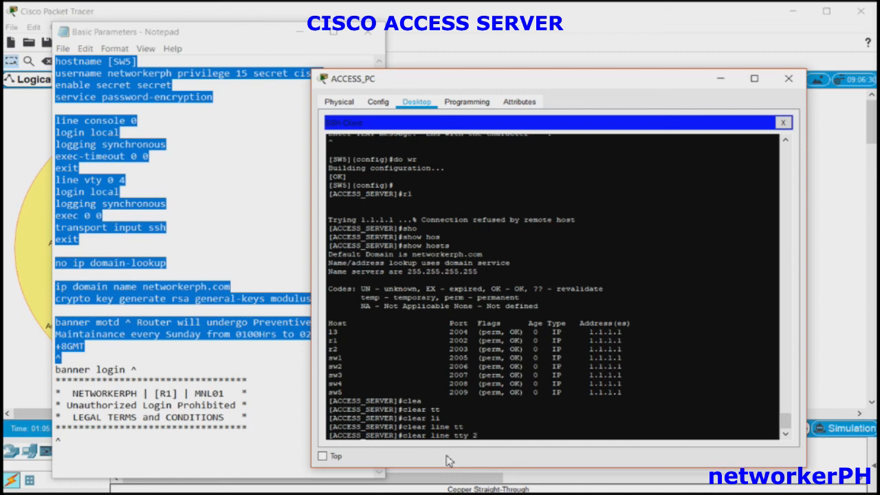
{"action": "key", "text": "Return"}
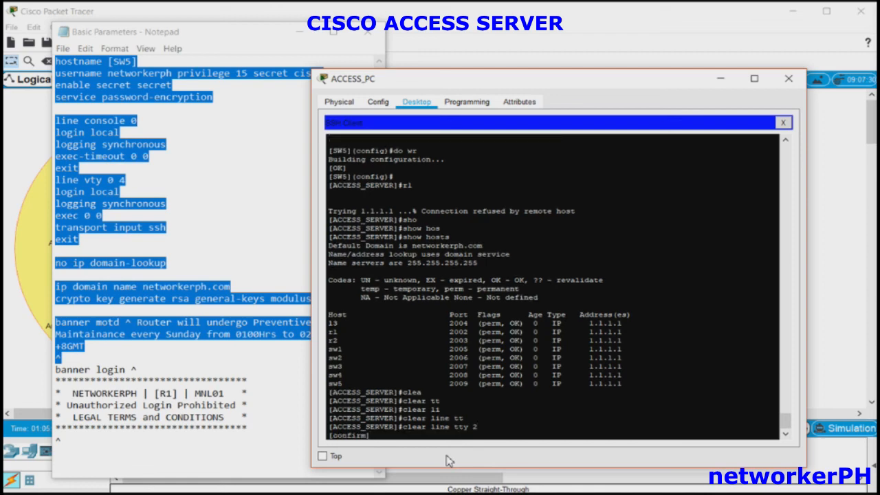
{"action": "key", "text": "Return"}
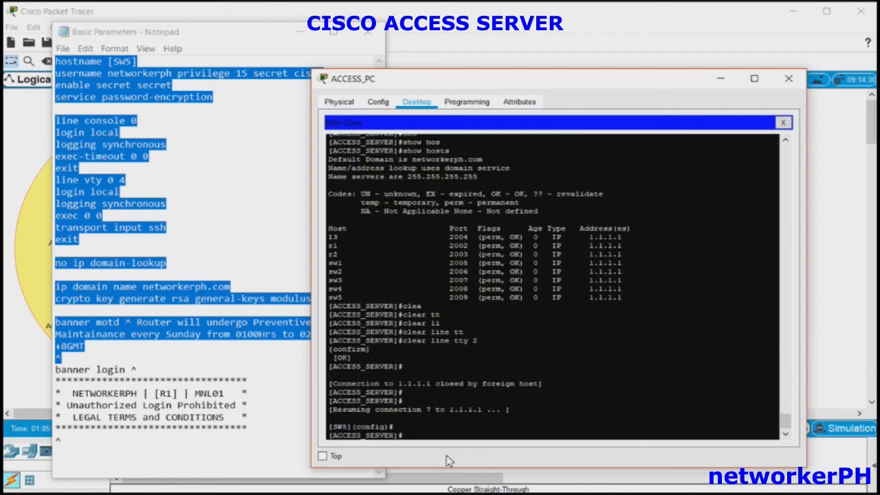
- Connect to the console of r1 from the access server and bring up its configuration prompt
{"action": "type", "text": "r1"}
{"action": "key", "text": "Return"}
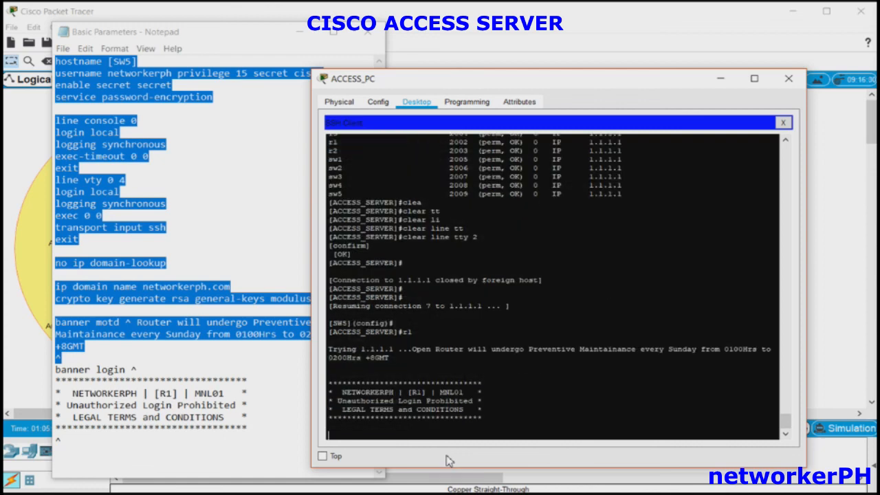
{"action": "key", "text": "Return"}
{"action": "key", "text": "Return"}
{"action": "key", "text": "Return"}
{"action": "key", "text": "Return"}
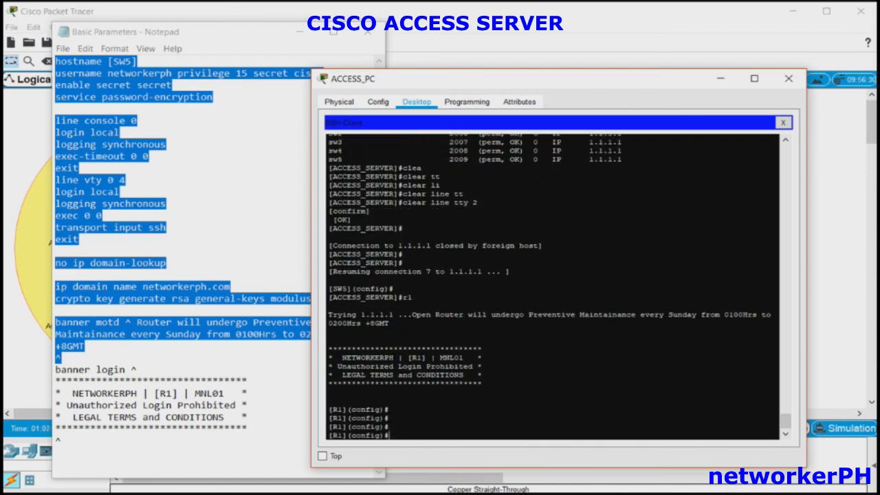